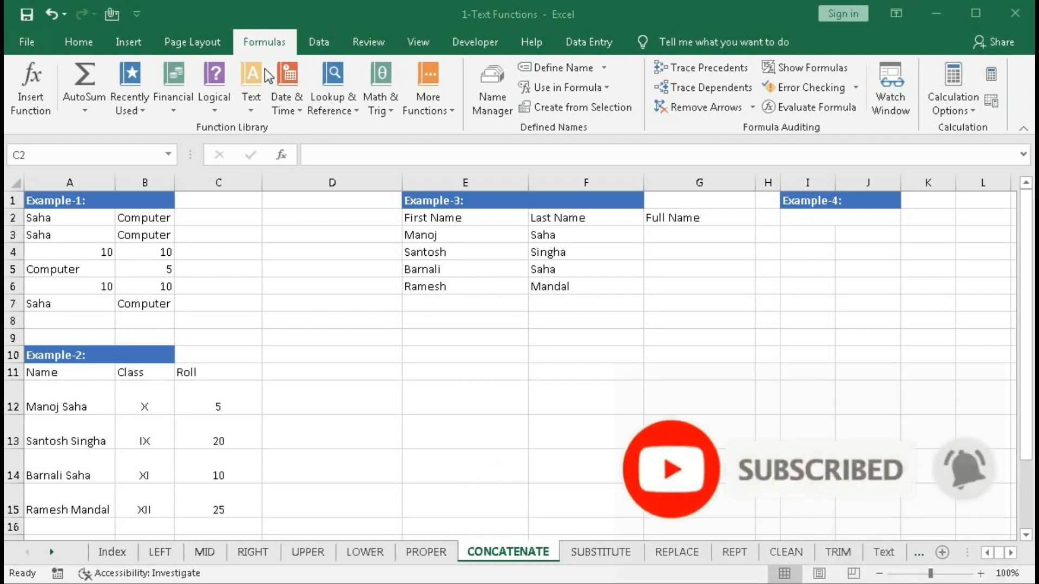
# Step: Insert a CONCATENATE function in cell C2 with A2 as the first text and B2 as the second
pyautogui.click(218, 218)
pyautogui.click(248, 101)
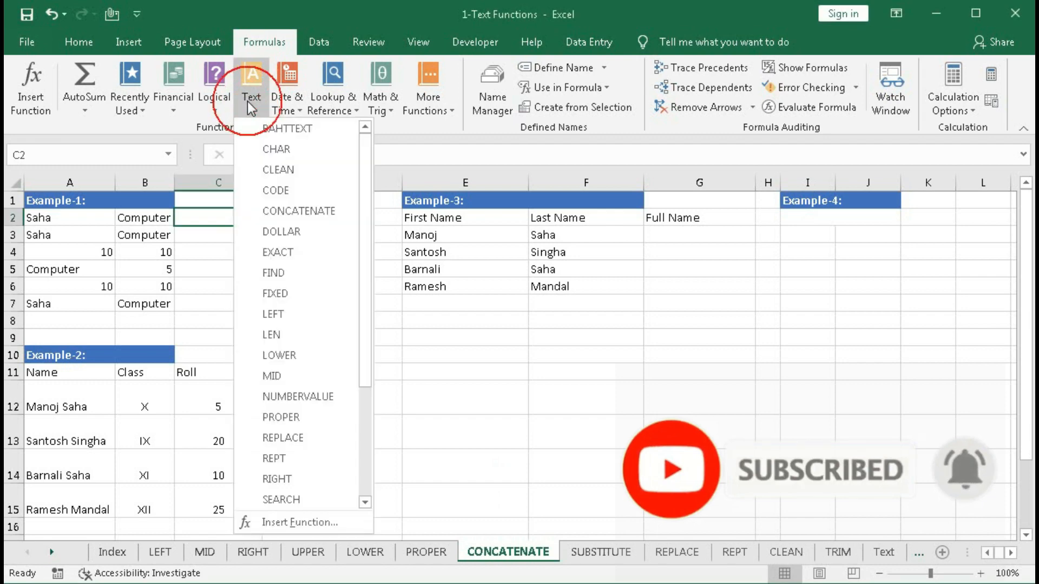
pyautogui.click(272, 210)
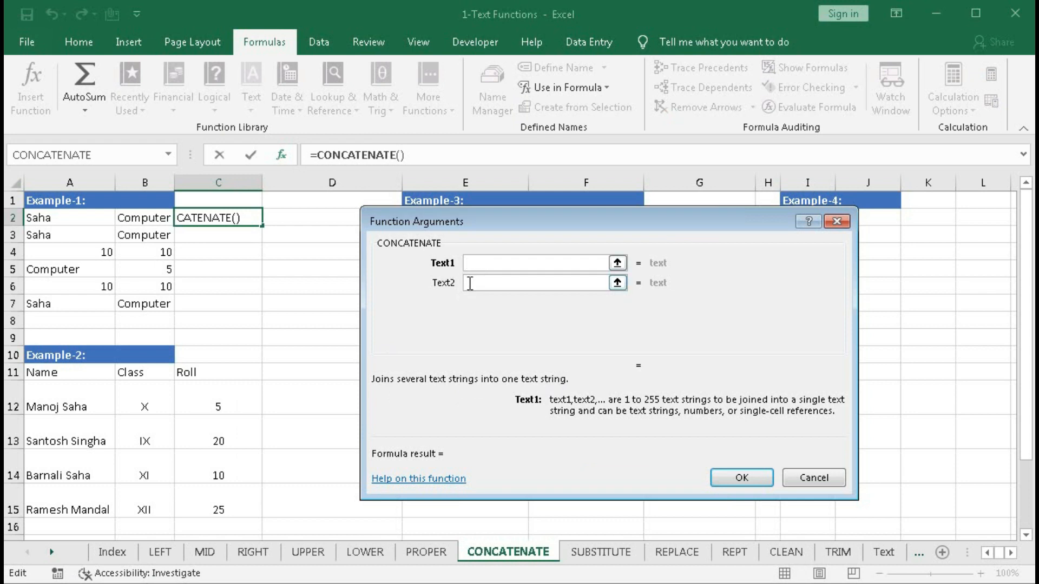
pyautogui.click(471, 263)
pyautogui.click(78, 218)
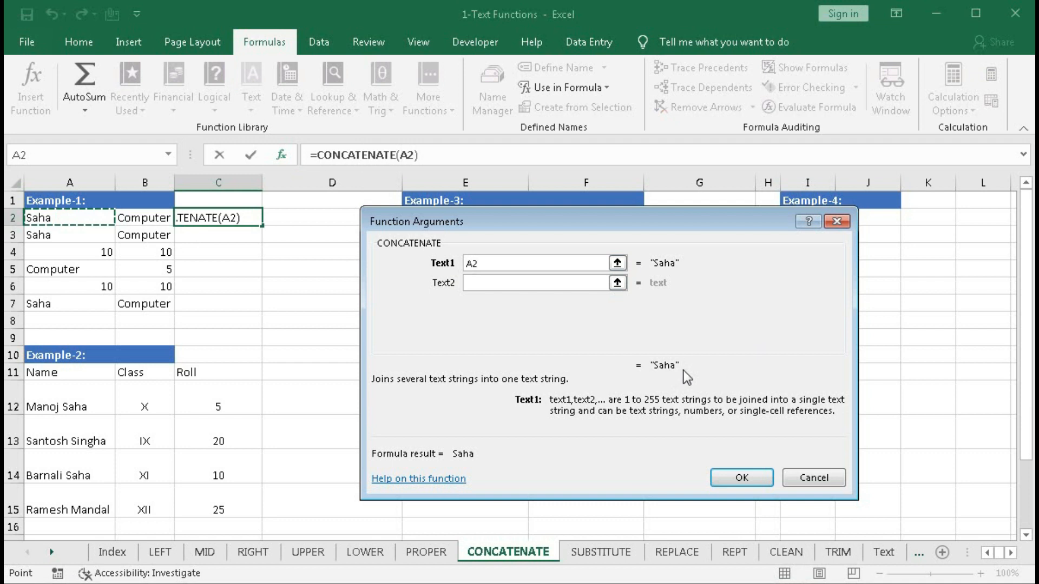
pyautogui.click(478, 280)
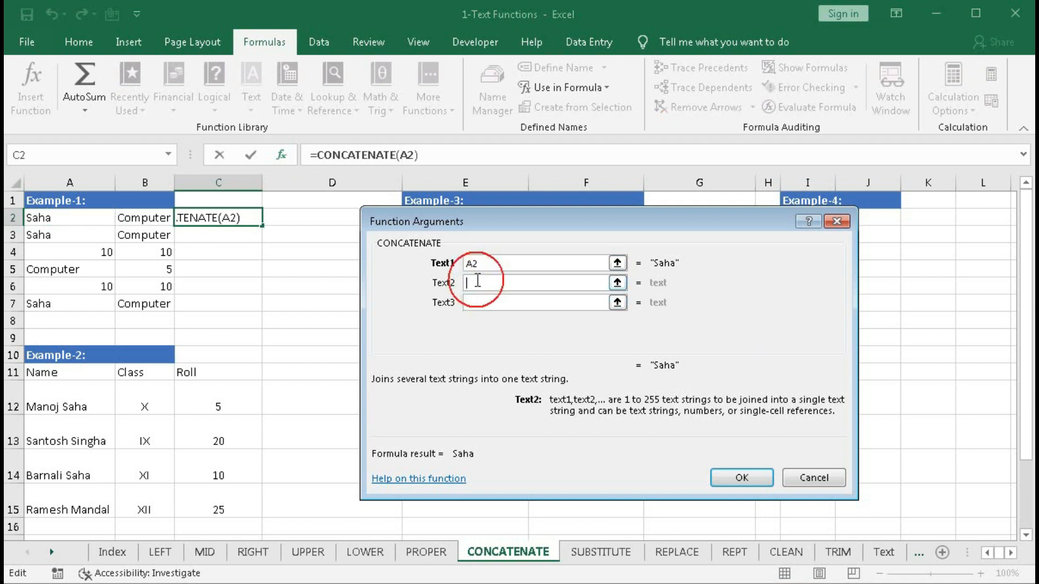
pyautogui.click(139, 220)
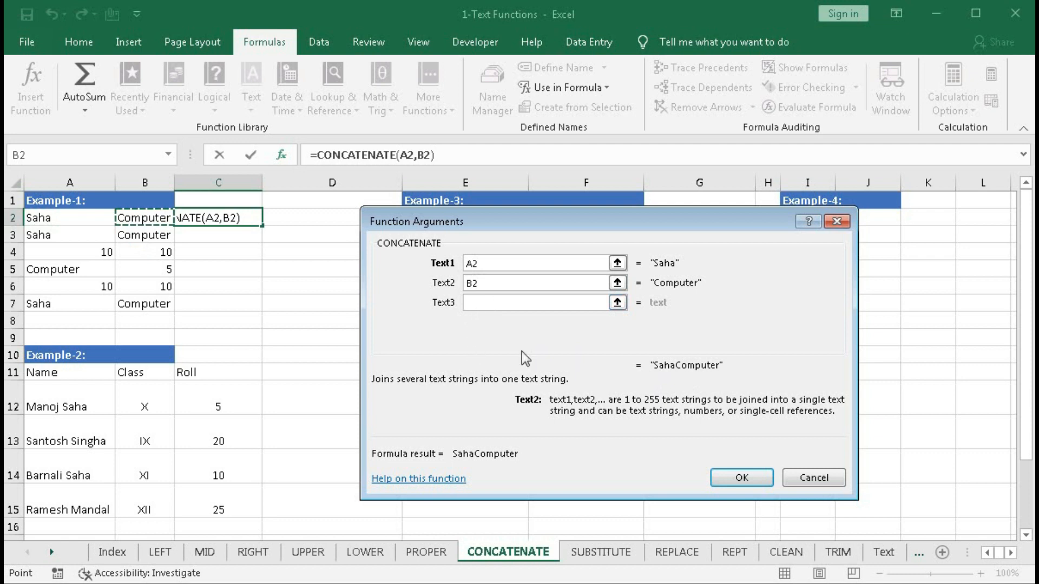
pyautogui.click(720, 477)
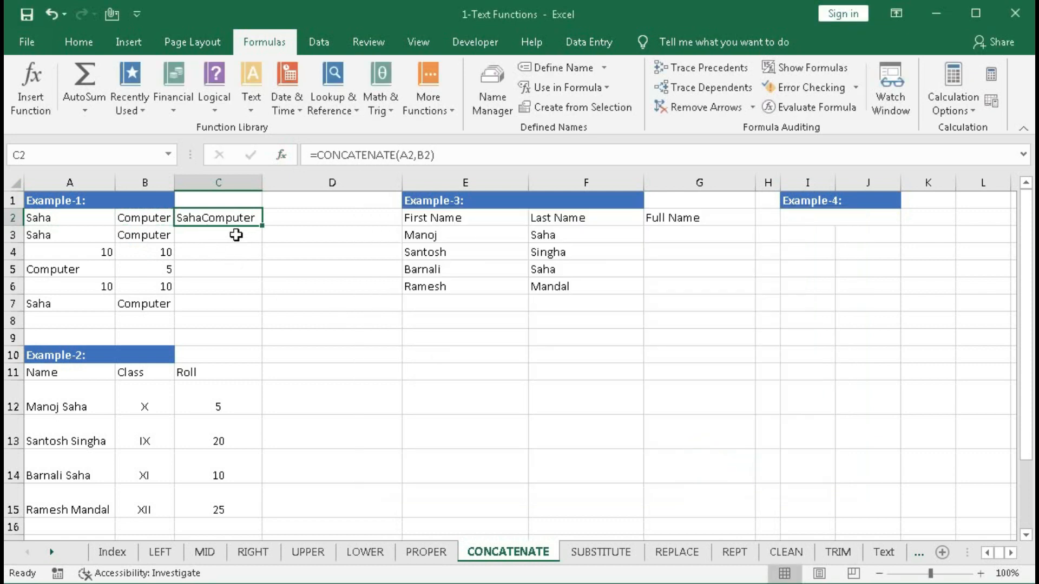
# Step: Enter a CONCATENATE formula in cell C3 that joins A3 and B3 with a space " " between them
pyautogui.click(206, 235)
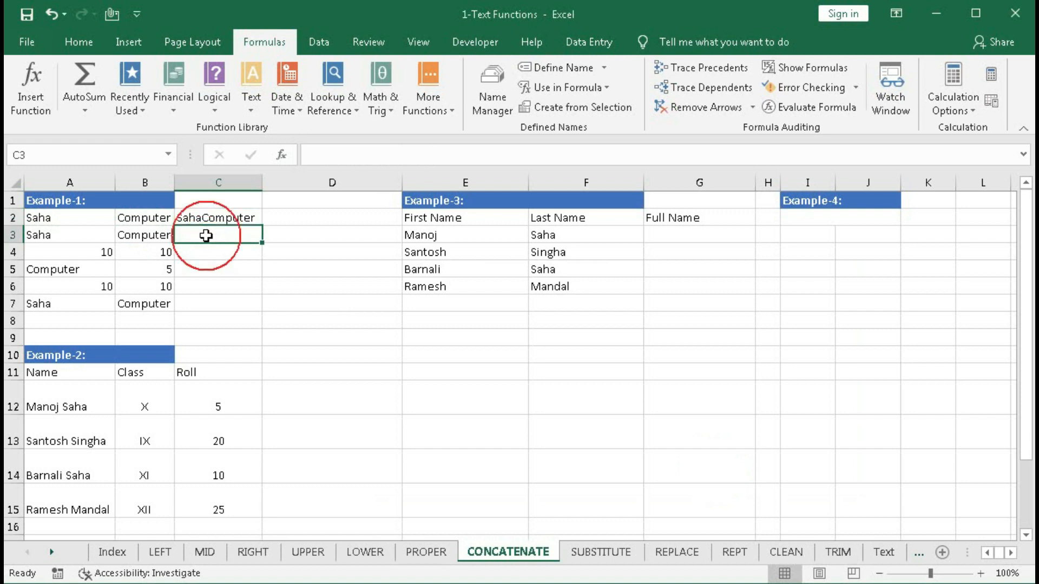
pyautogui.write('=')
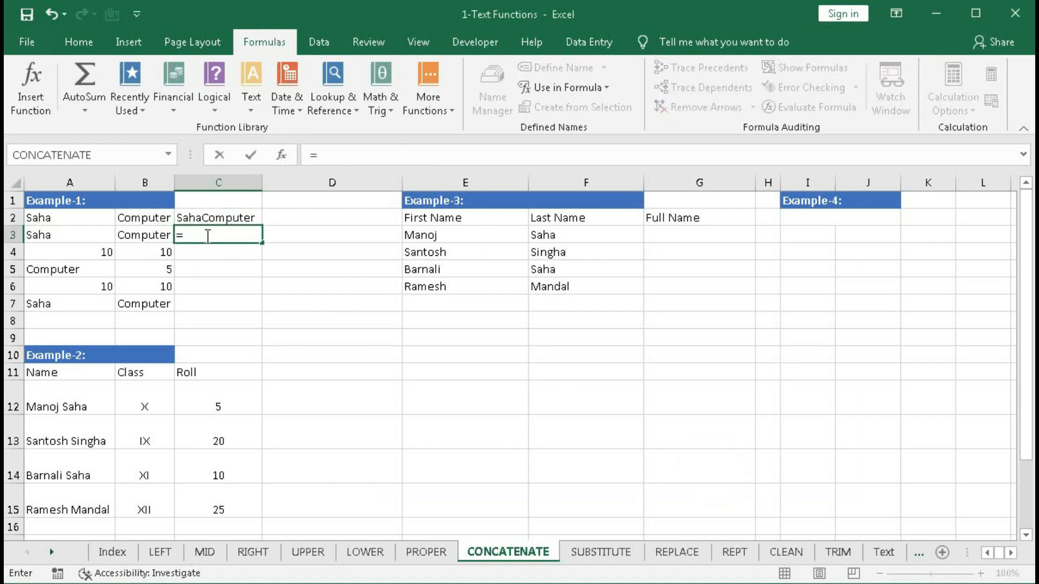
pyautogui.write('con')
pyautogui.press('Tab')
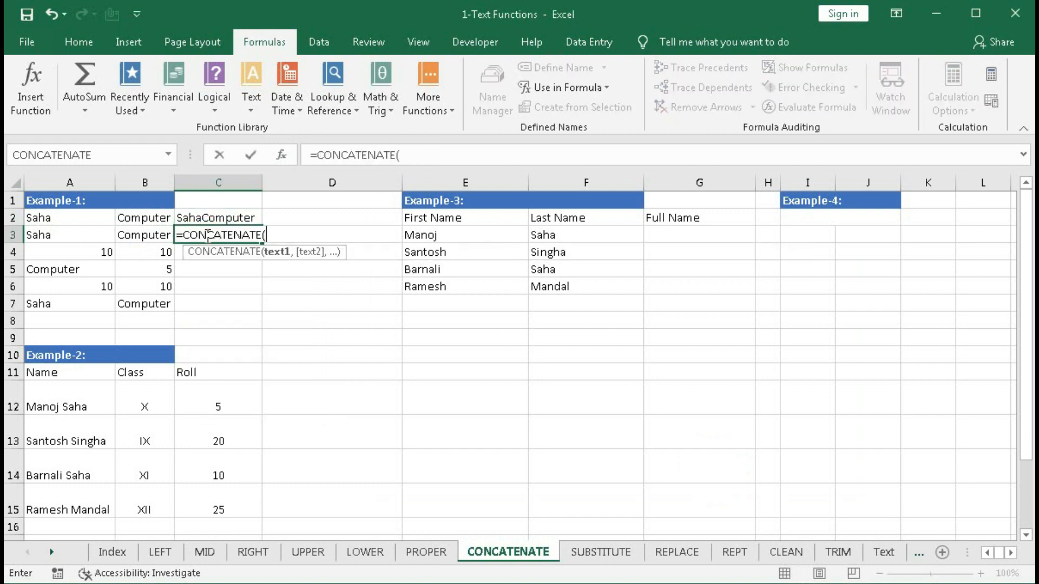
pyautogui.click(77, 238)
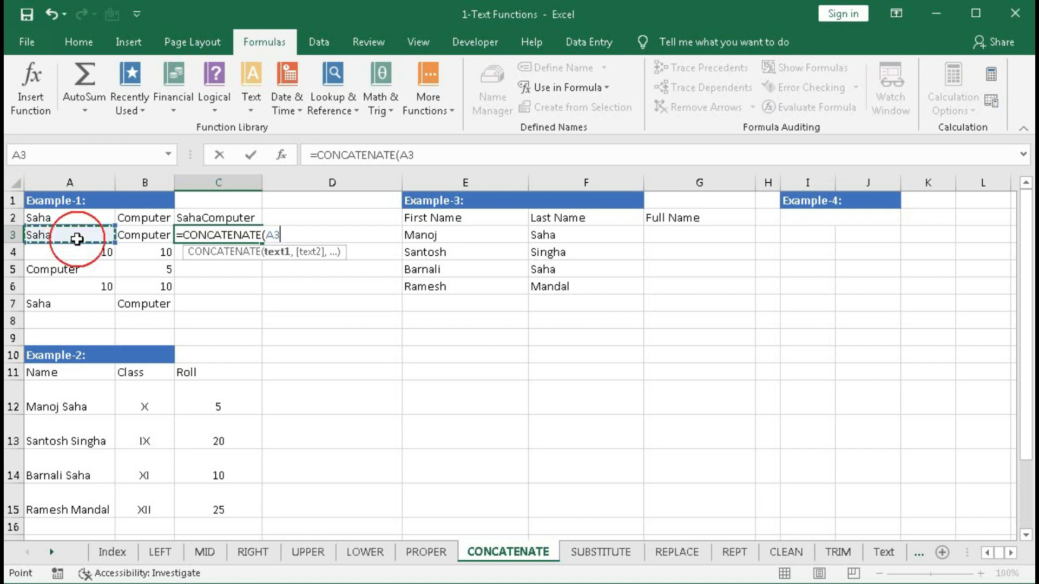
pyautogui.write(',')
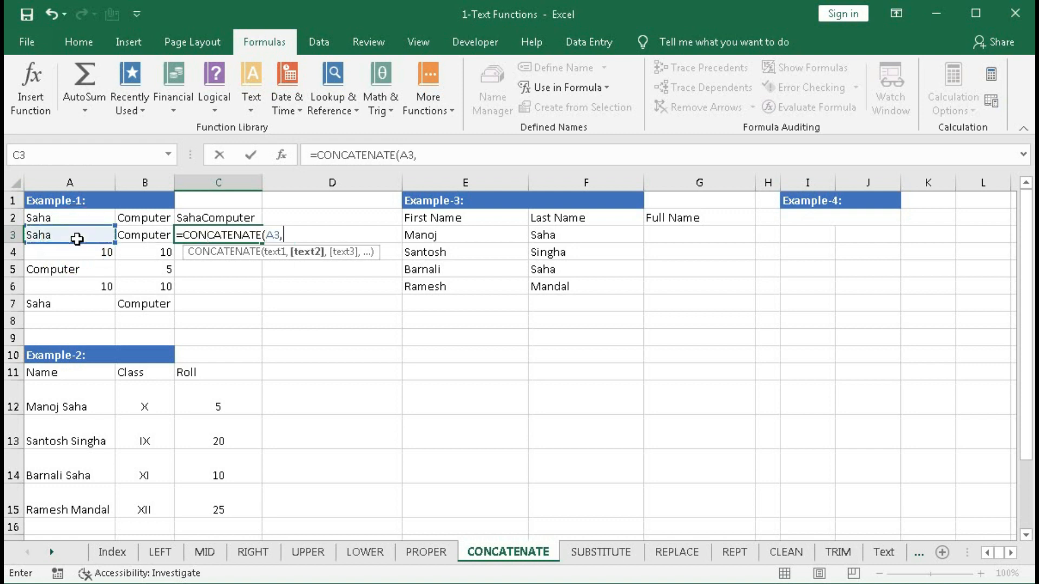
pyautogui.write('" ",')
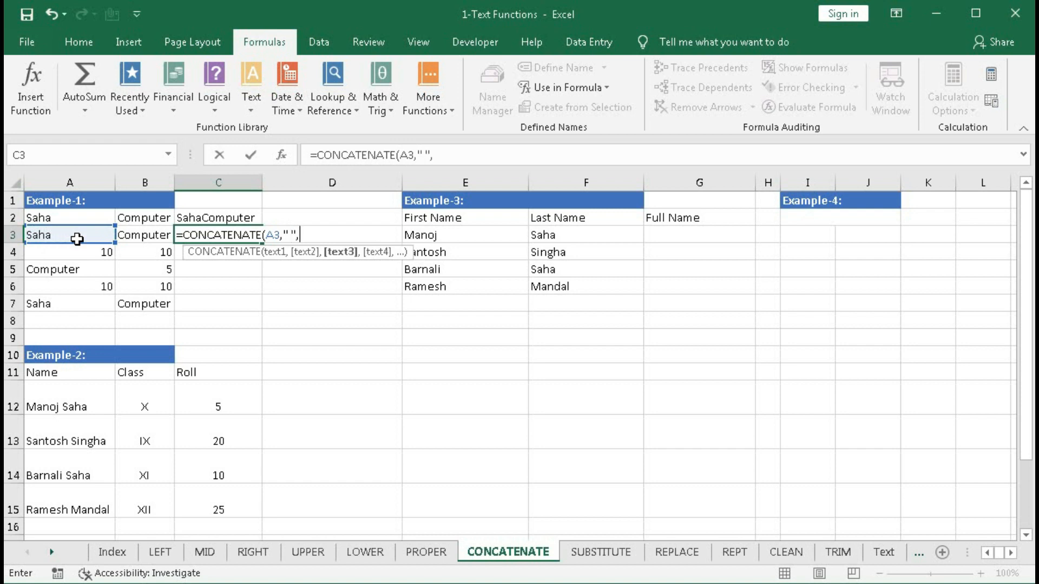
pyautogui.click(125, 237)
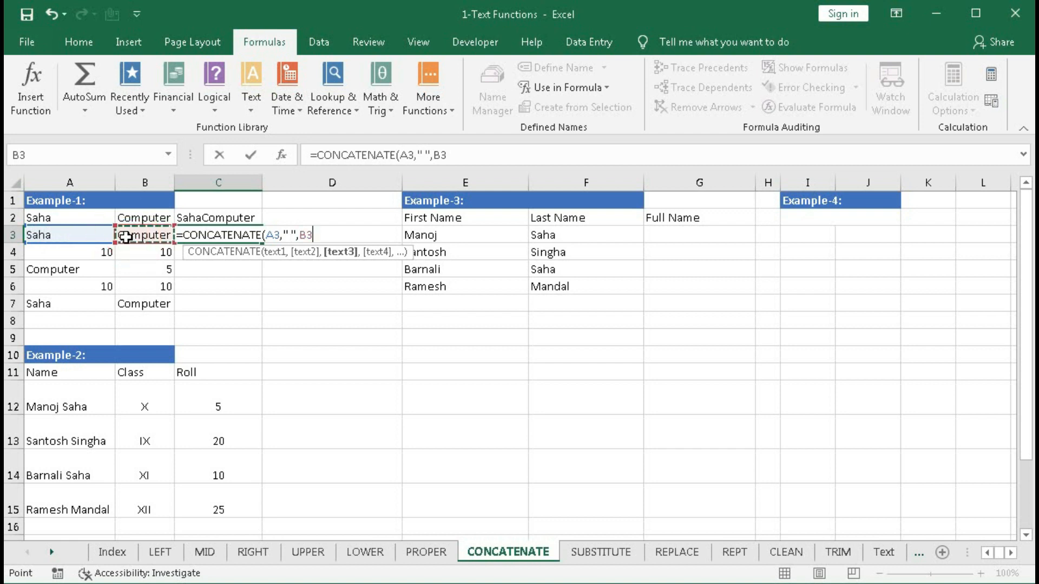
pyautogui.write(')')
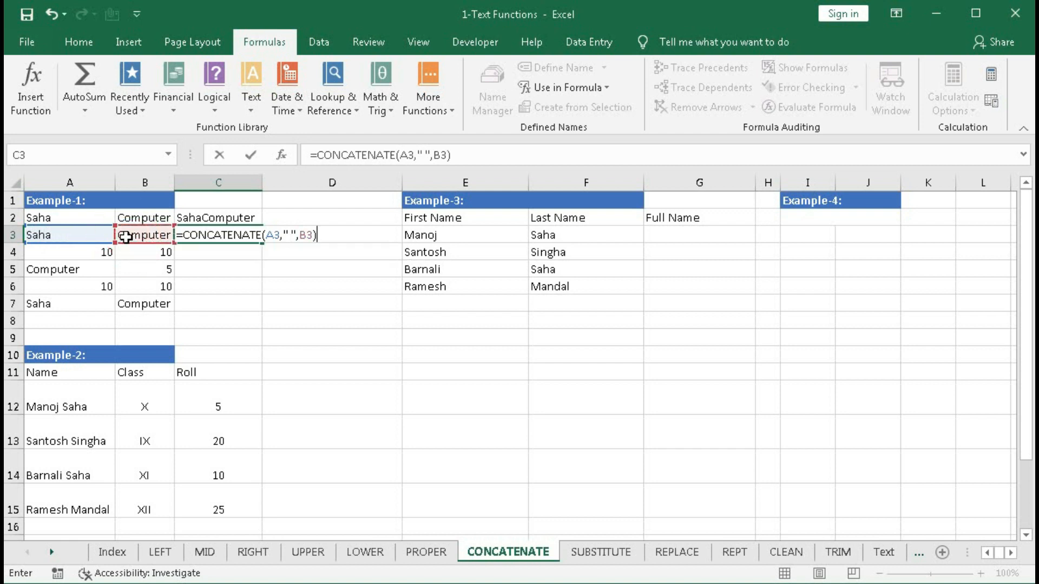
pyautogui.press('Return')
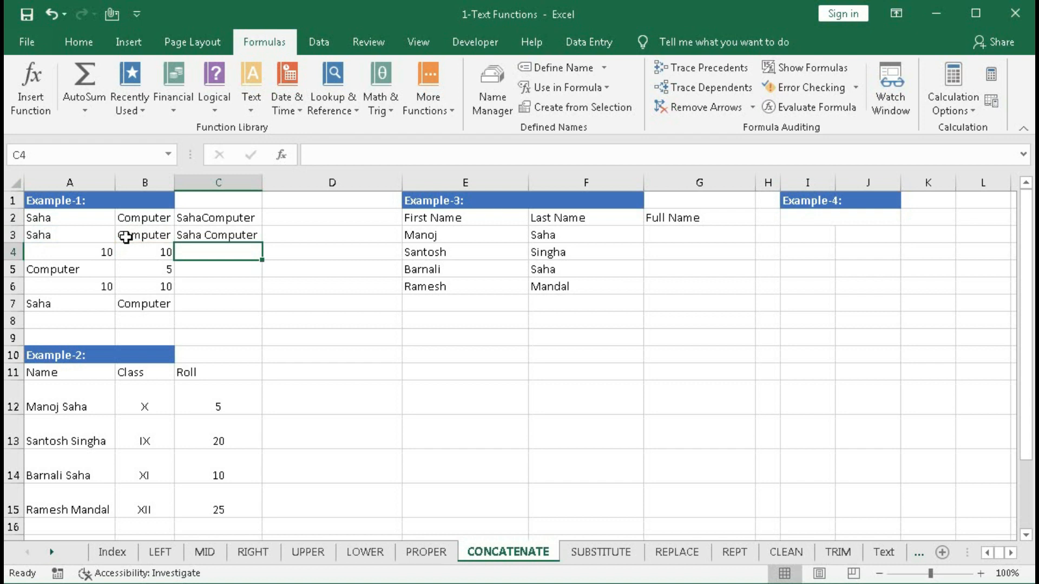
# Step: Enter a CONCATENATE formula in cell C7 joining the literal text "Saha " with B7, and review its two arguments
pyautogui.click(225, 305)
pyautogui.write('=')
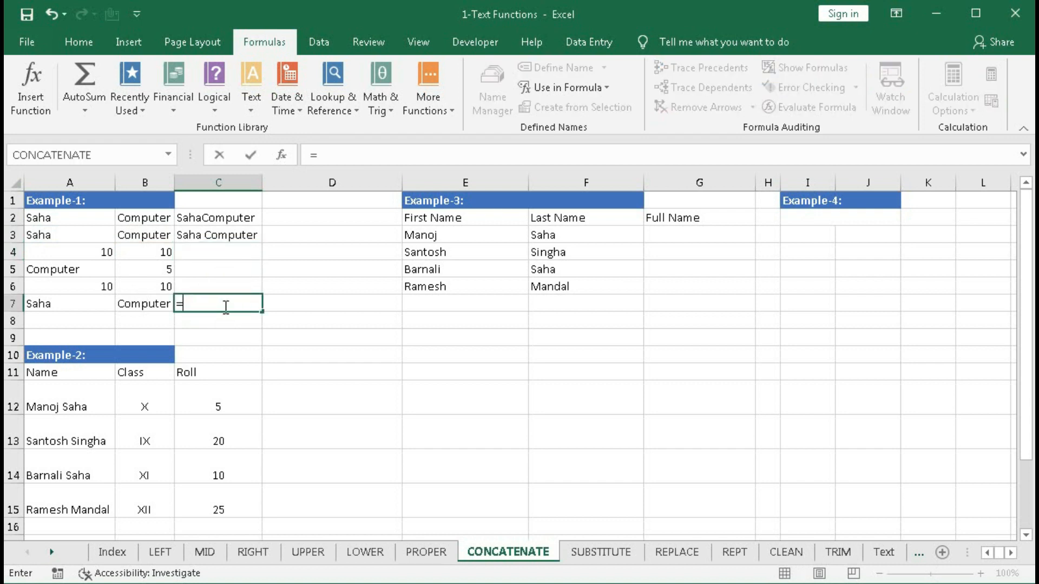
pyautogui.write('con')
pyautogui.press('Tab')
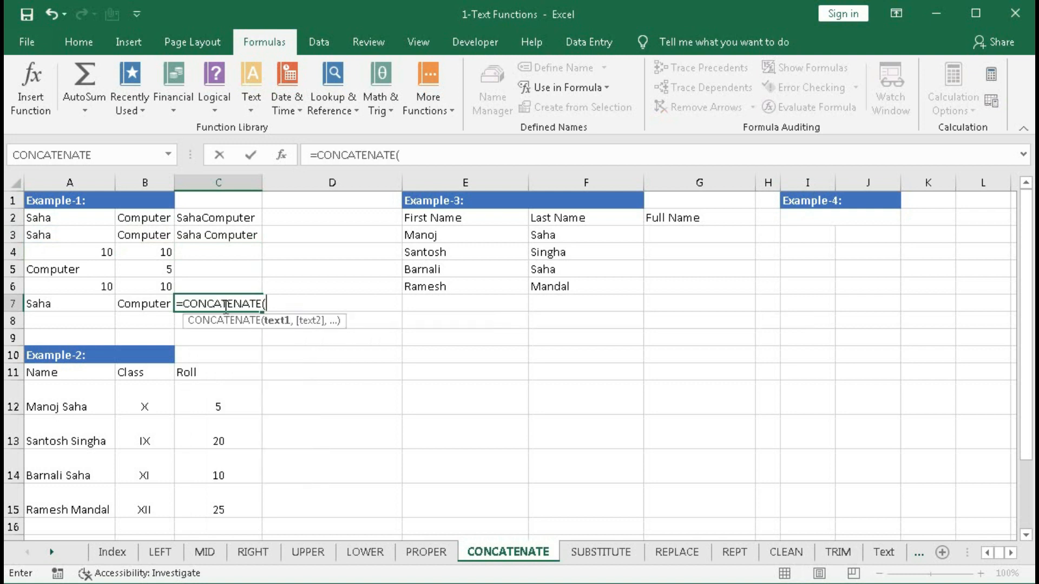
pyautogui.write('"')
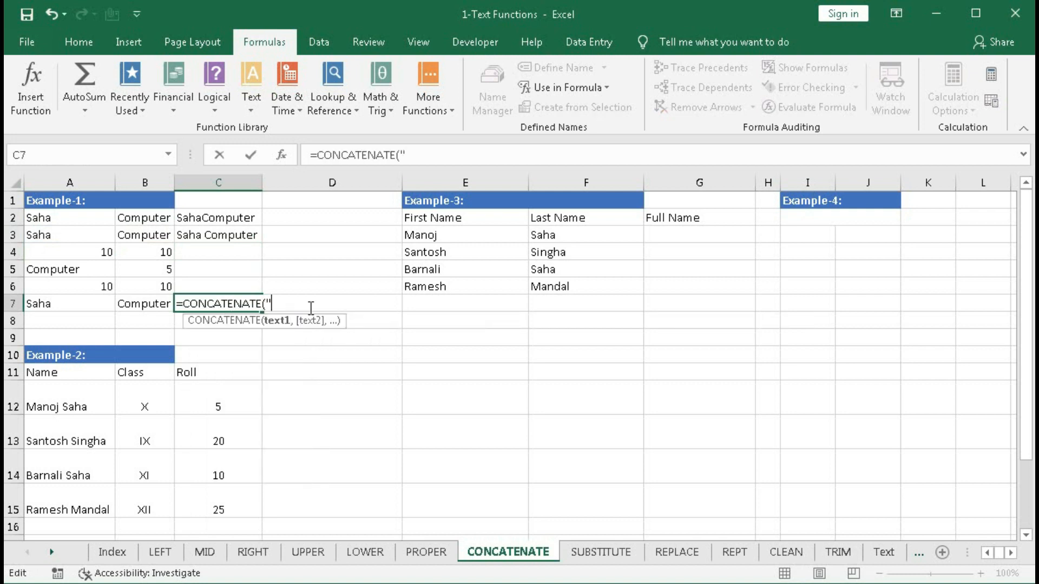
pyautogui.write('Saha ",')
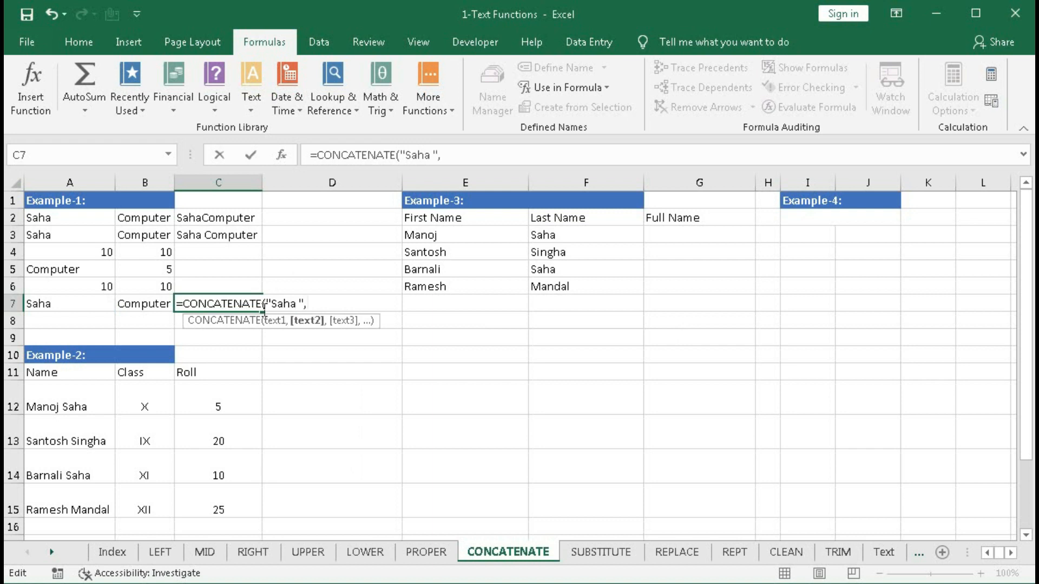
pyautogui.click(150, 304)
pyautogui.write(')')
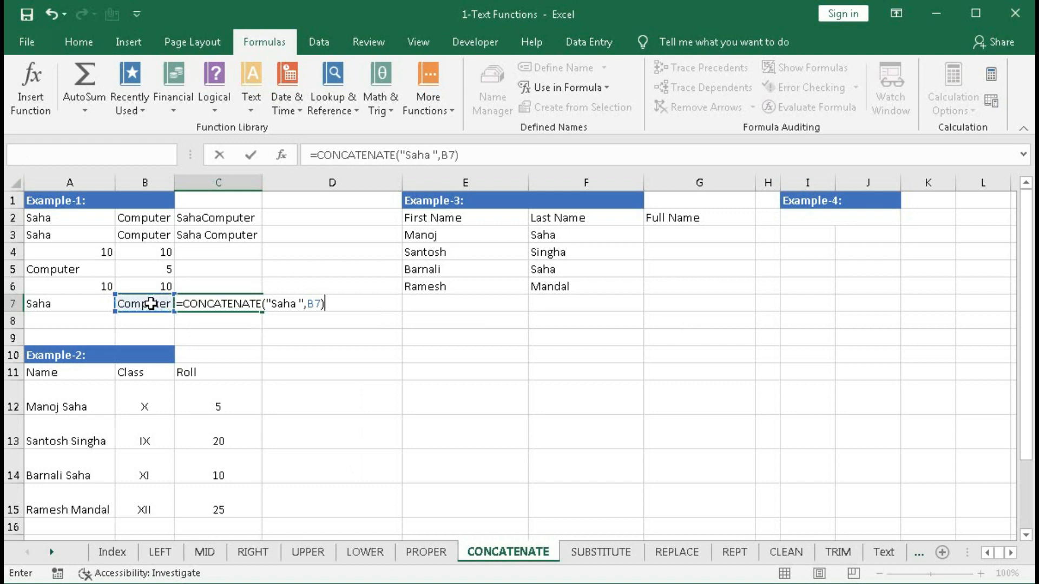
pyautogui.press('Return')
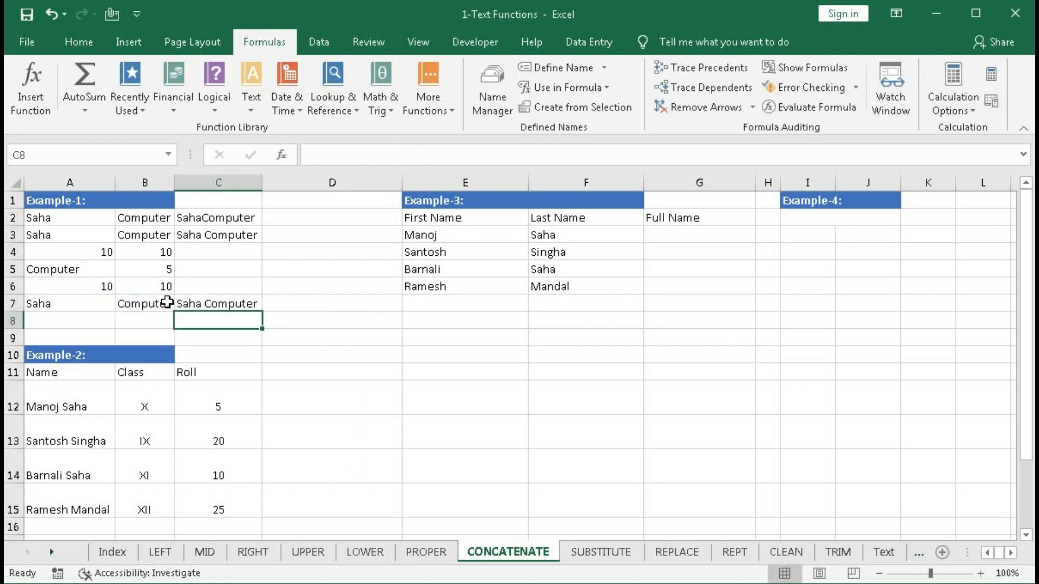
pyautogui.doubleClick(199, 303)
pyautogui.click(278, 322)
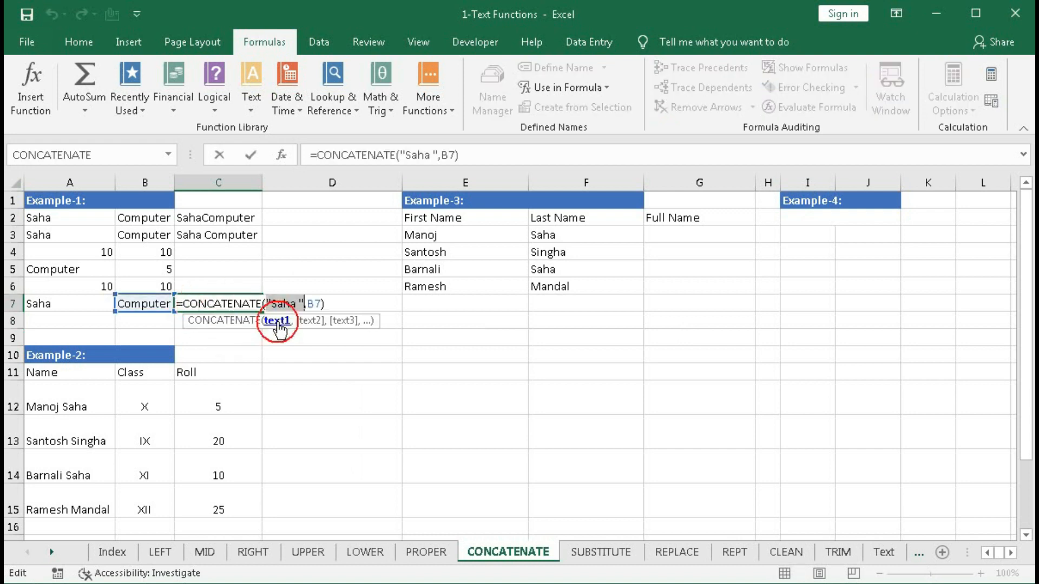
pyautogui.click(306, 323)
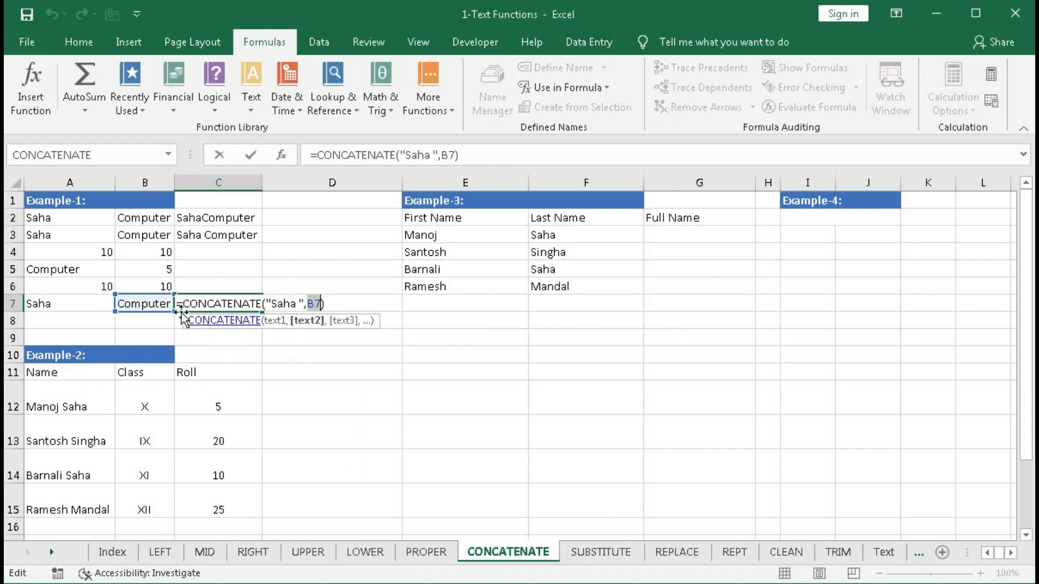
pyautogui.press('Return')
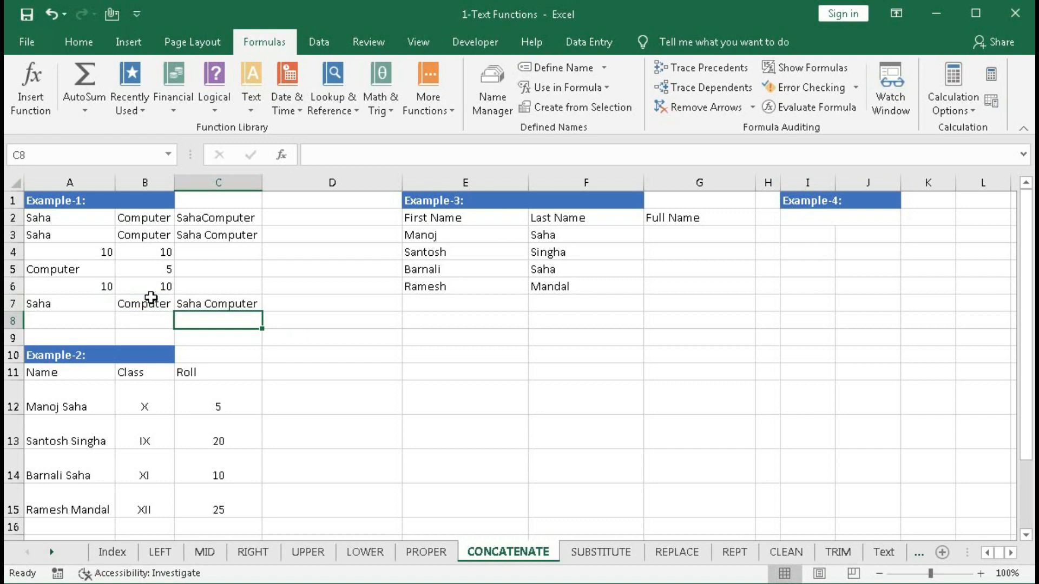
# Step: Enter a CONCATENATE formula in cell C4 that joins the numbers in A4 and B4 without a separator
pyautogui.click(198, 253)
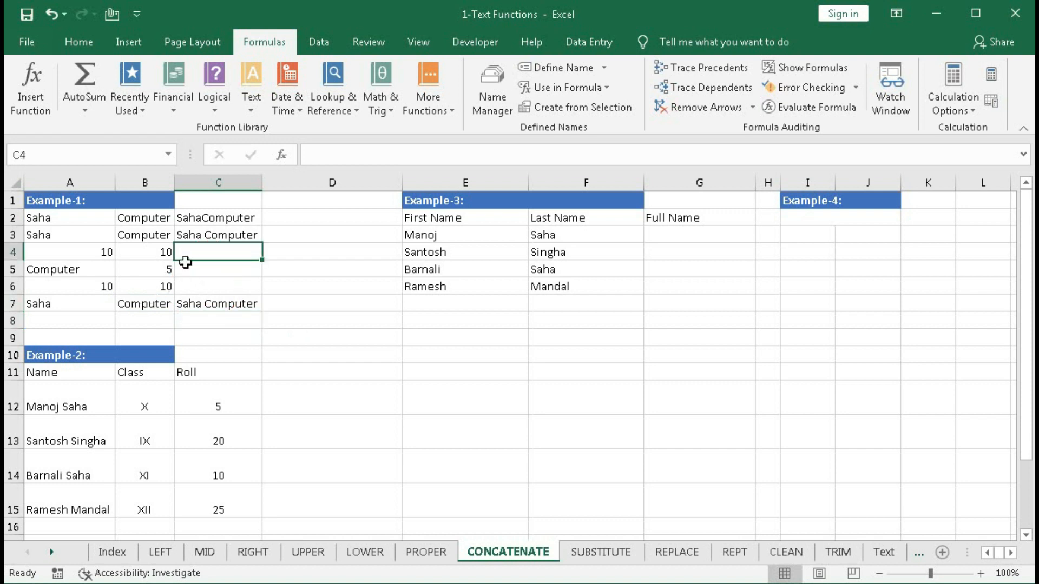
pyautogui.write('=con')
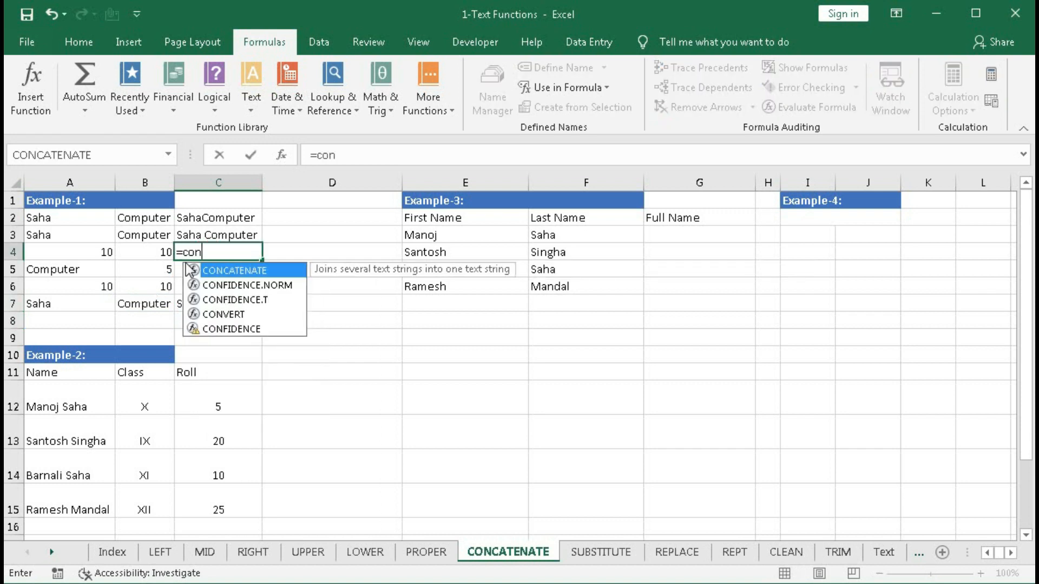
pyautogui.doubleClick(189, 269)
pyautogui.click(89, 250)
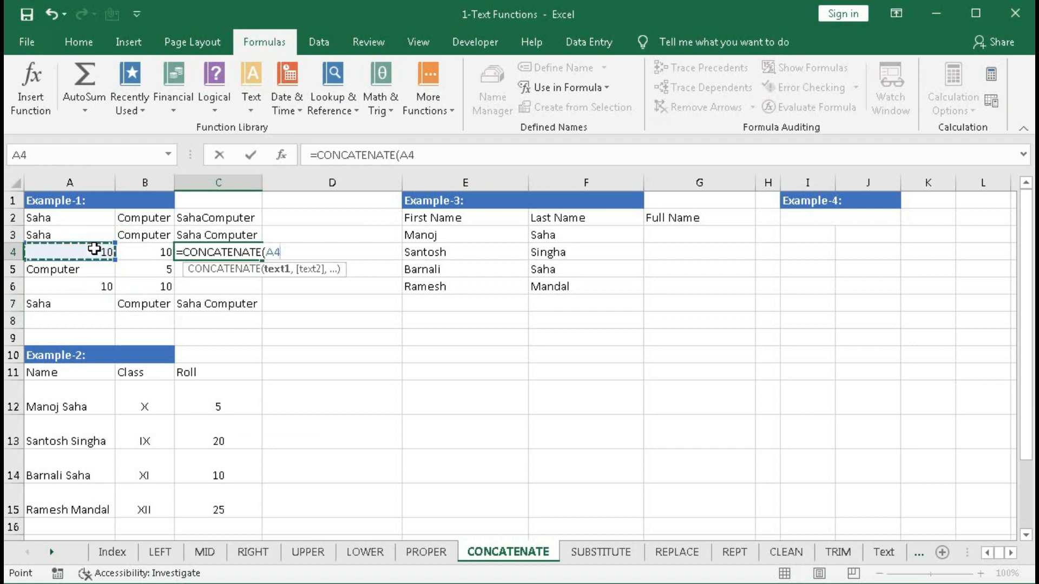
pyautogui.write(',')
pyautogui.click(137, 248)
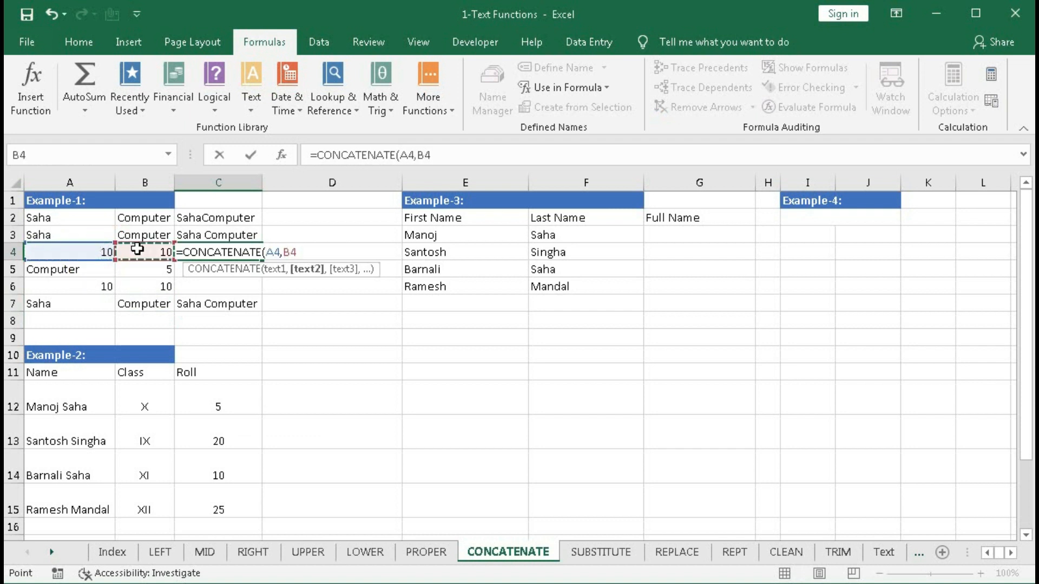
pyautogui.press('Return')
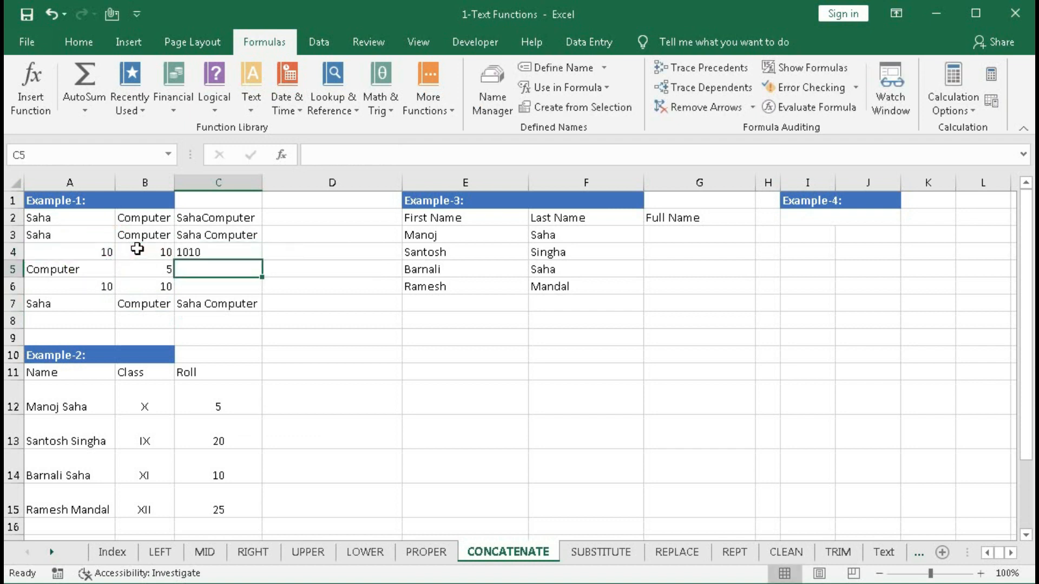
# Step: Enter a CONCATENATE formula in cell C5 that joins A5 and B5 with a hyphen "-" between them
pyautogui.click(188, 268)
pyautogui.write('=co')
pyautogui.press('Tab')
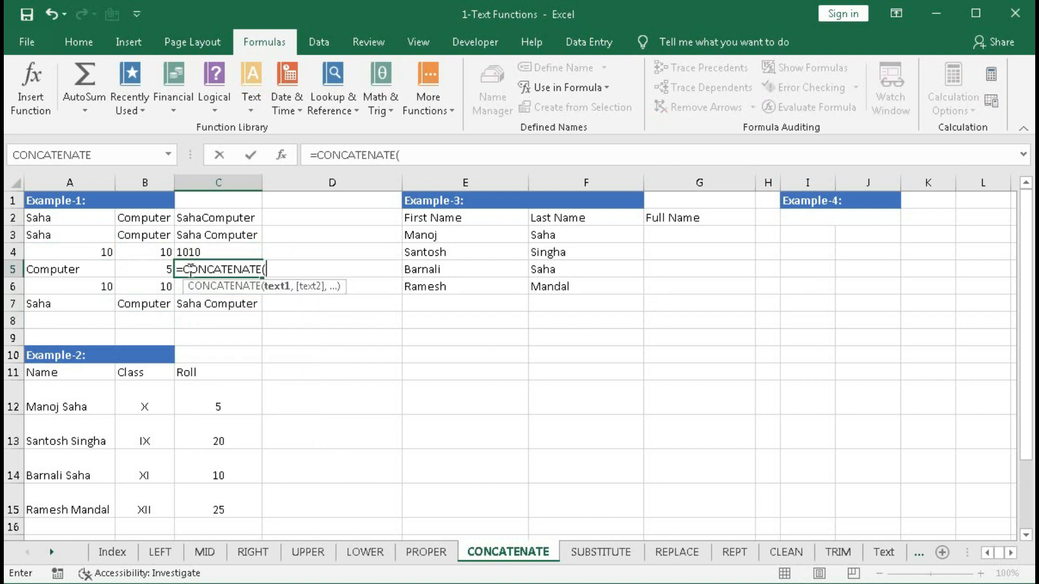
pyautogui.click(46, 270)
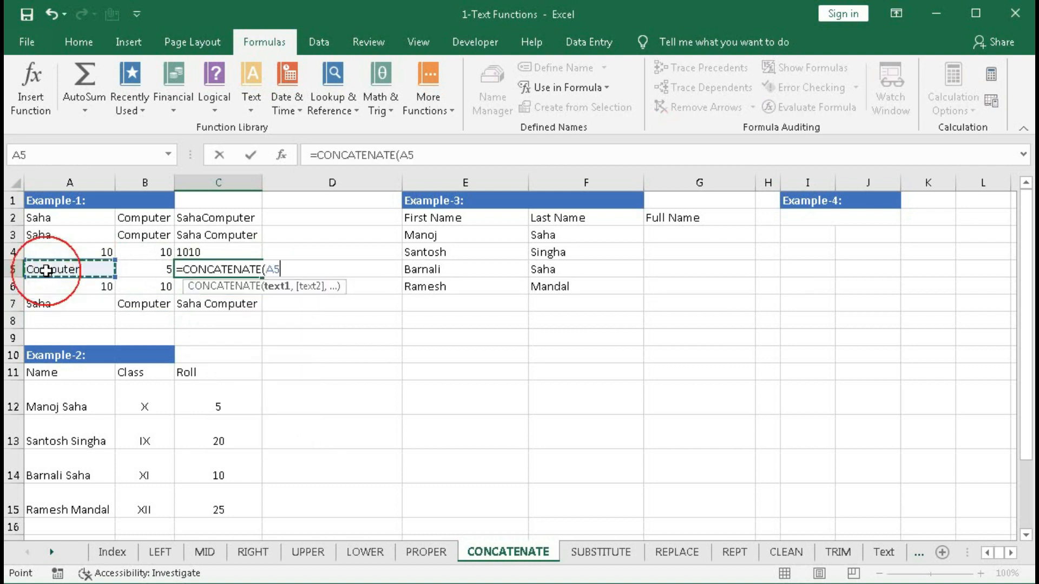
pyautogui.write(',"-')
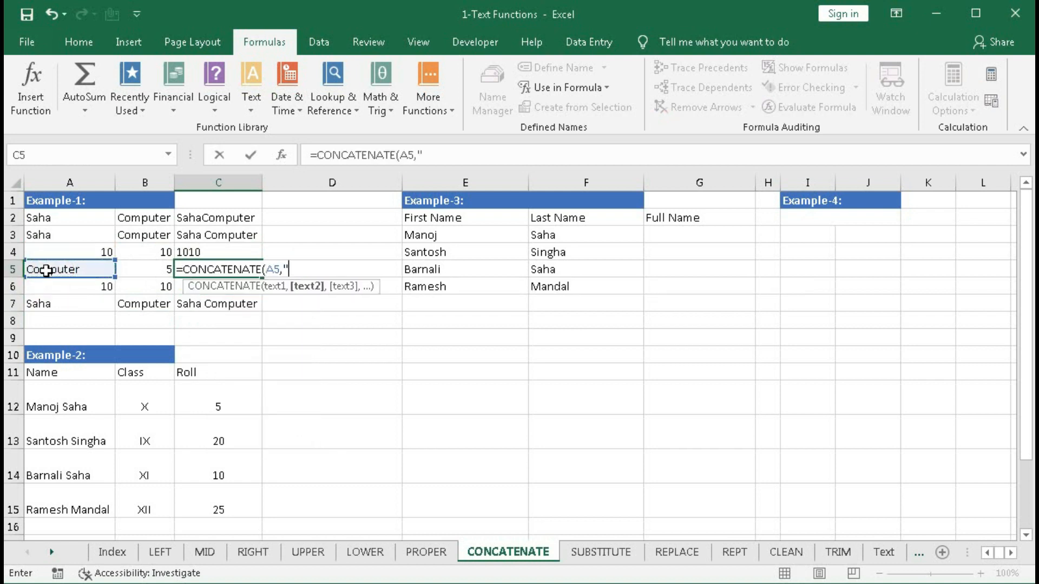
pyautogui.write('",')
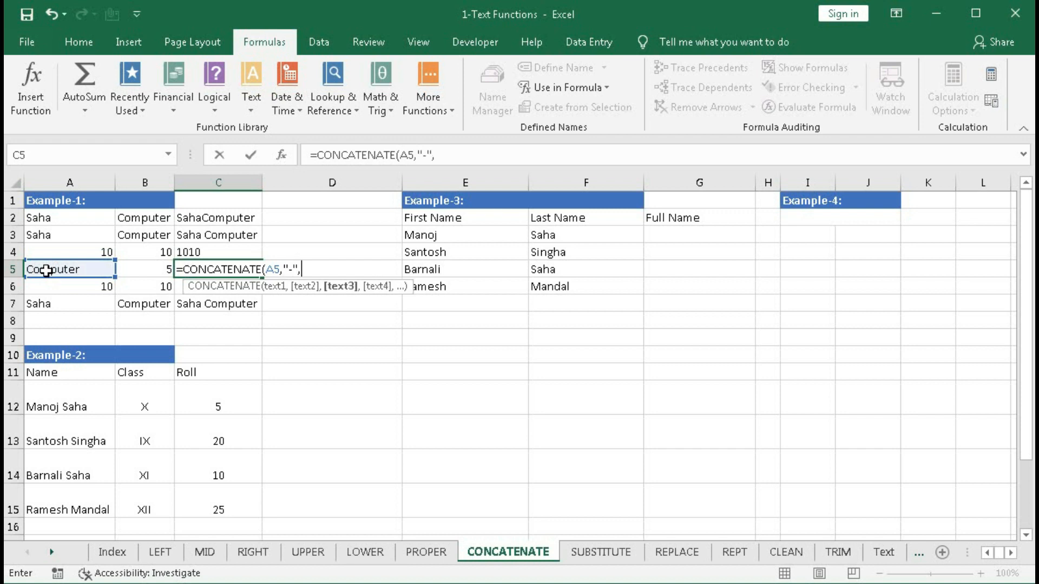
pyautogui.click(126, 267)
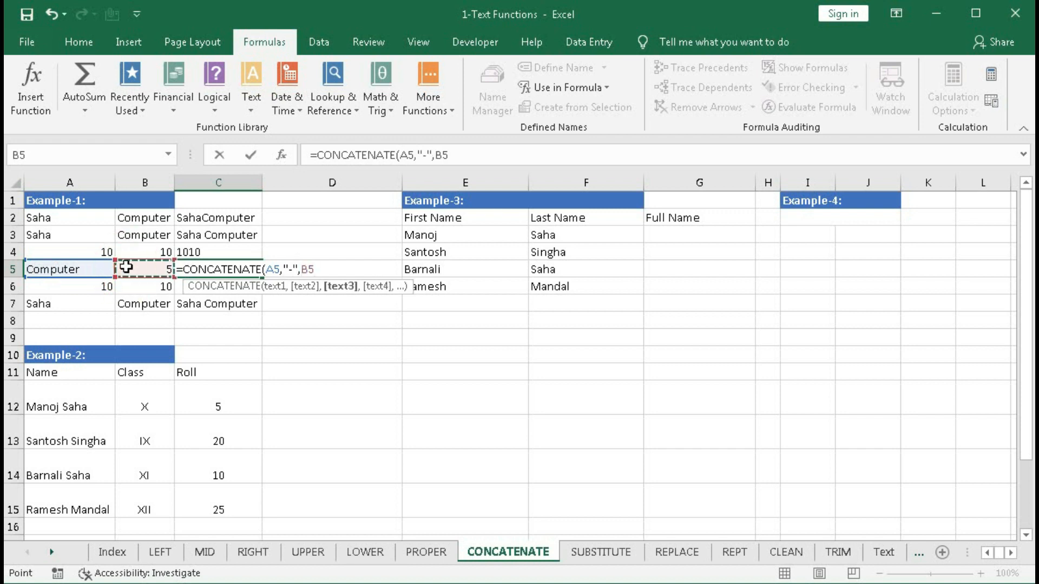
pyautogui.write(')')
pyautogui.press('Return')
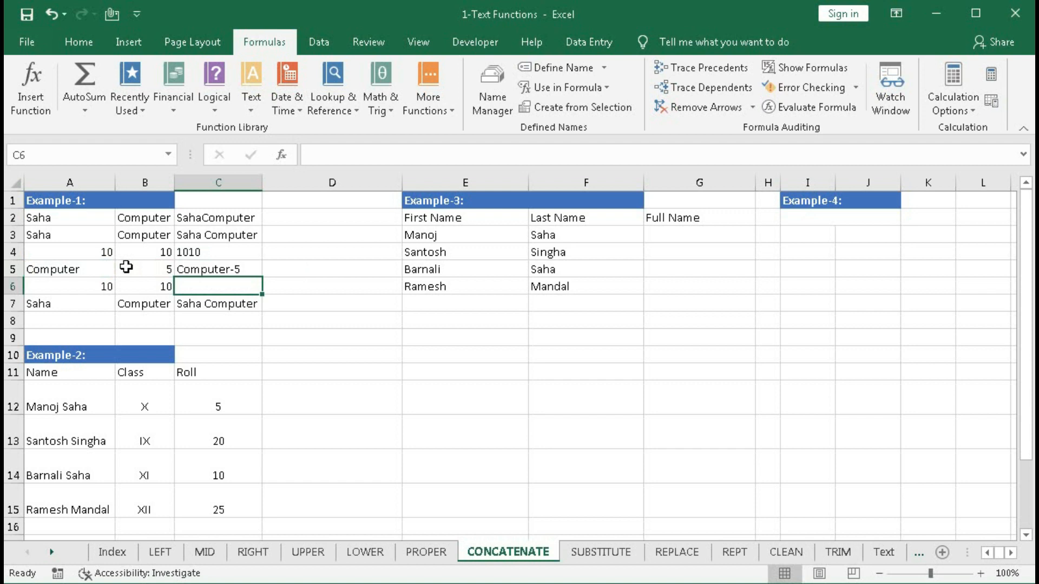
# Step: Enter a CONCATENATE formula in cell C6 that joins A6 and B6 with a slash "/" between them
pyautogui.write('=')
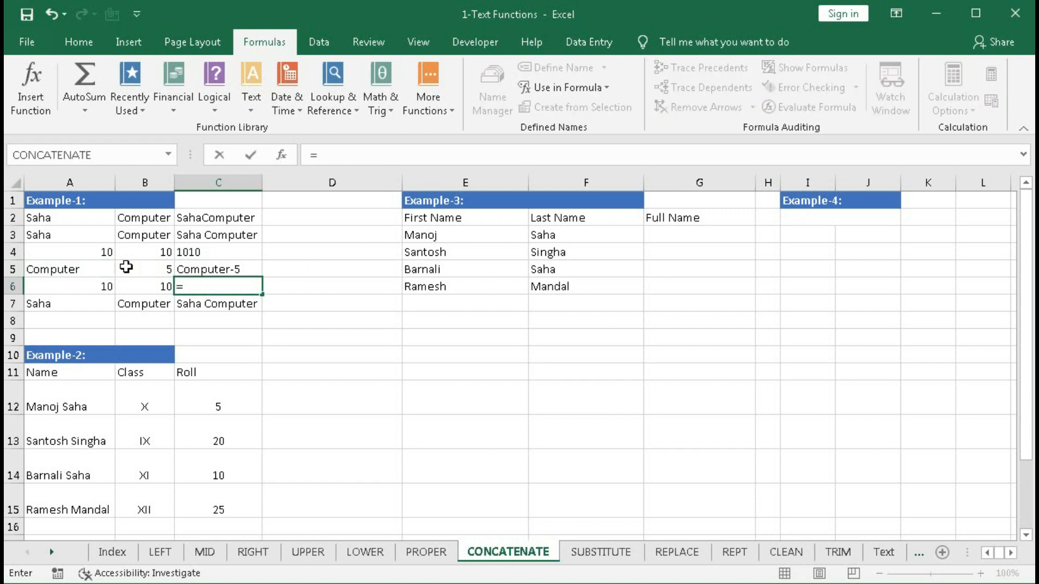
pyautogui.write('con')
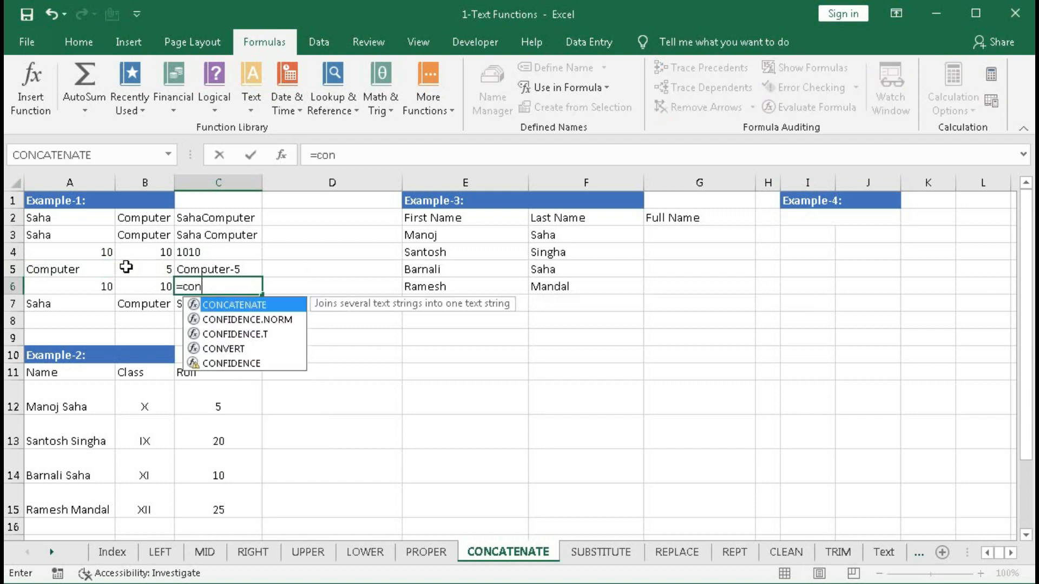
pyautogui.press('Tab')
pyautogui.click(88, 290)
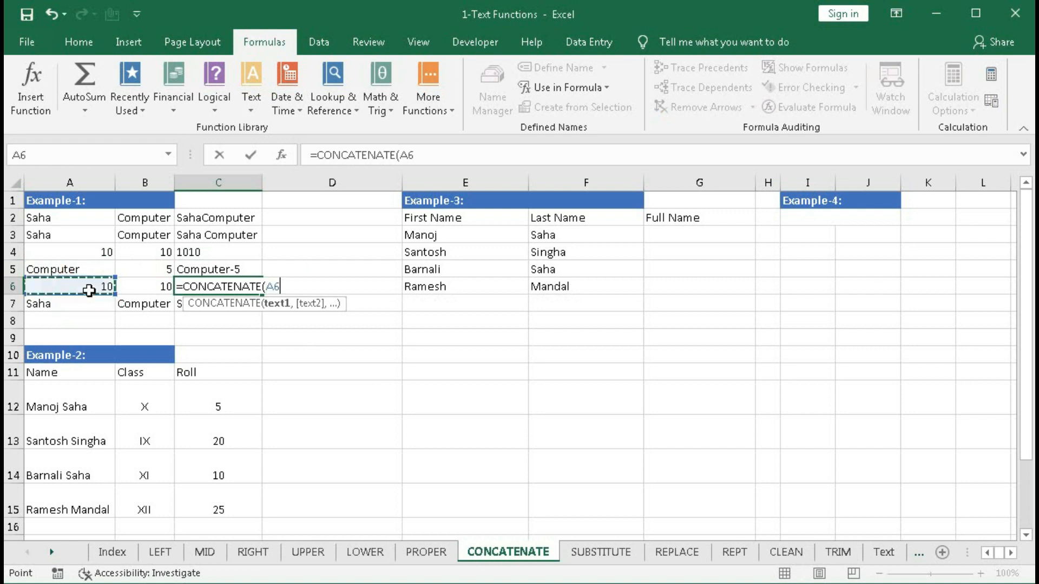
pyautogui.write(',"/"')
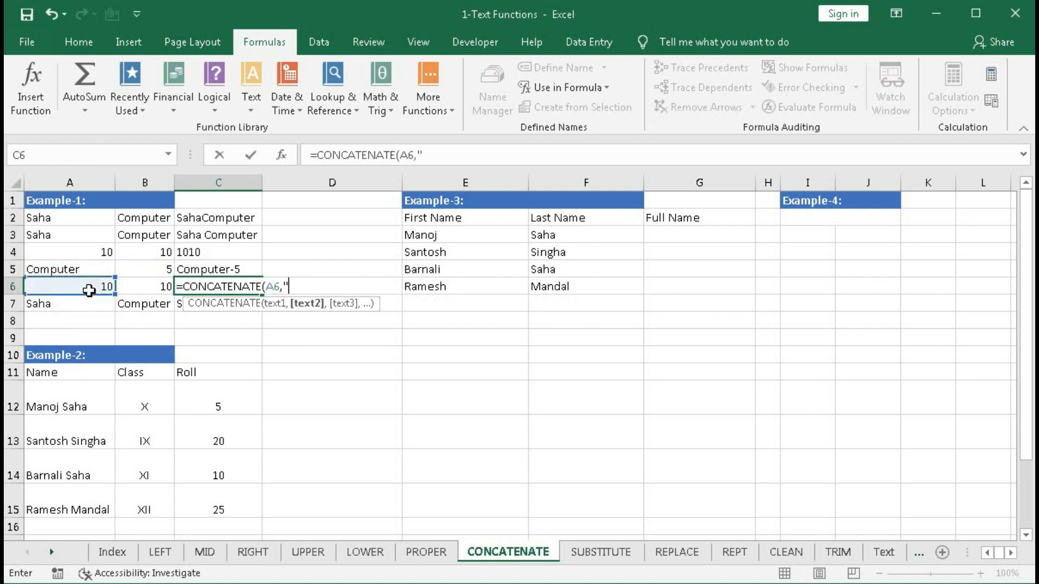
pyautogui.write(',')
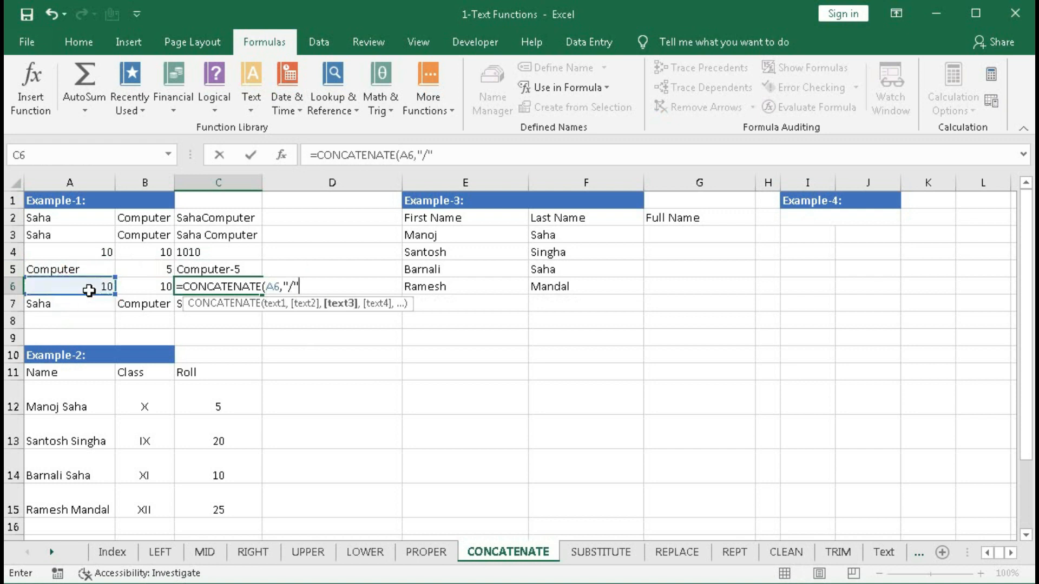
pyautogui.click(127, 287)
pyautogui.press('Return')
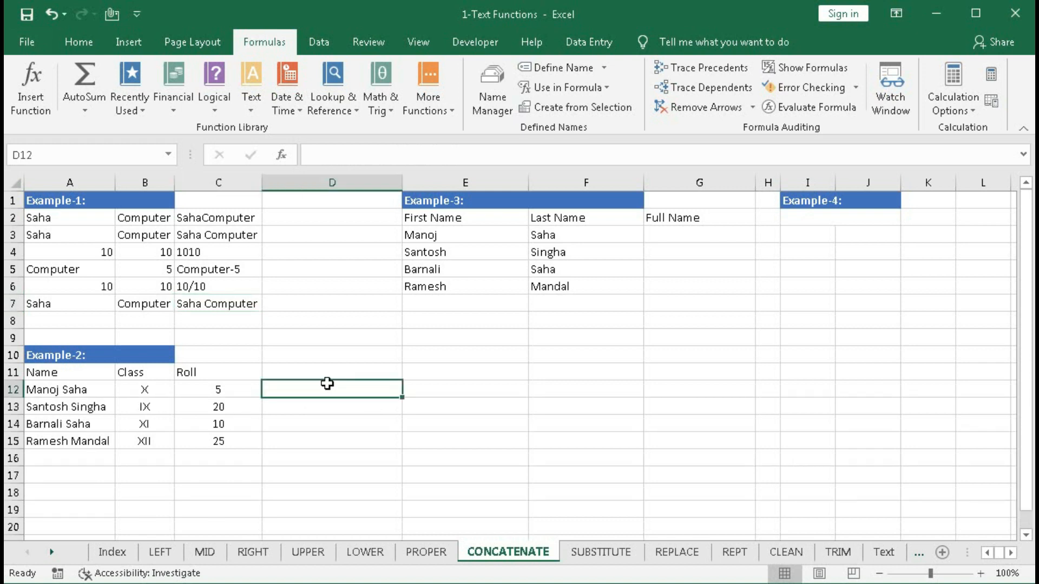
# Step: Enter a CONCATENATE formula in cell D12 that joins the name, class and roll cells A12, B12 and C12 without separators
pyautogui.write('=')
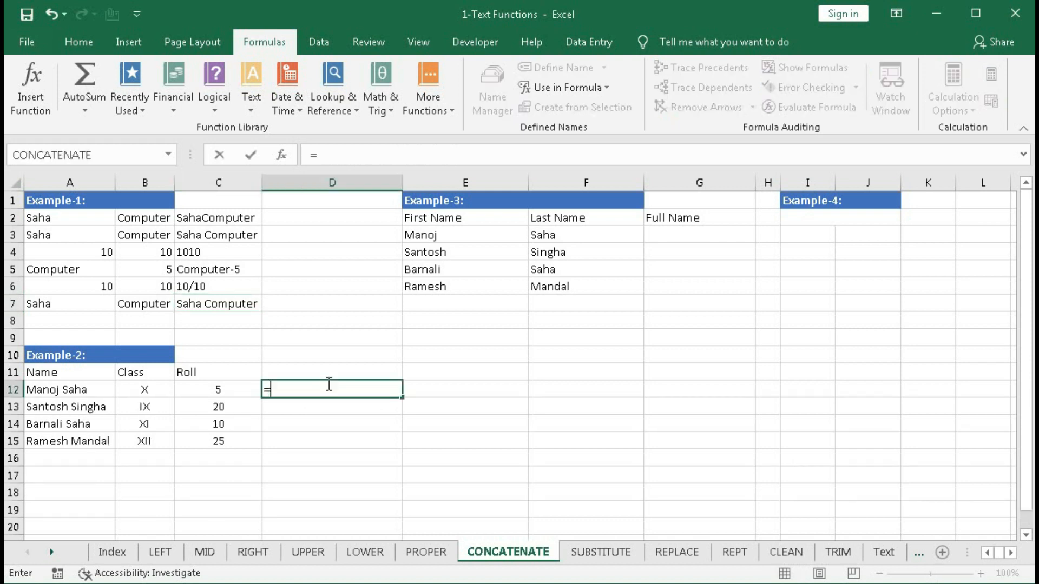
pyautogui.write('con')
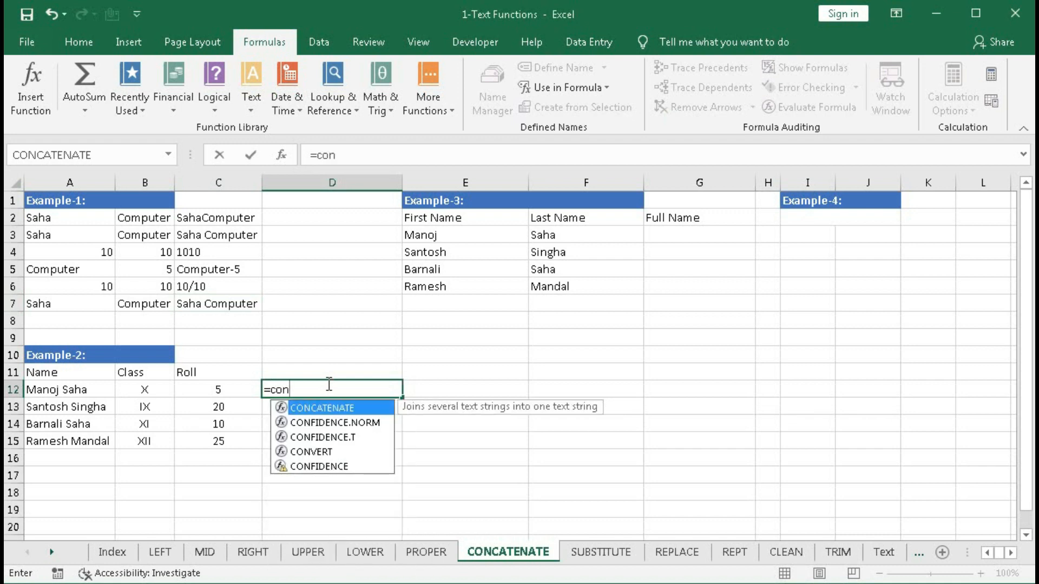
pyautogui.press('Tab')
pyautogui.click(88, 387)
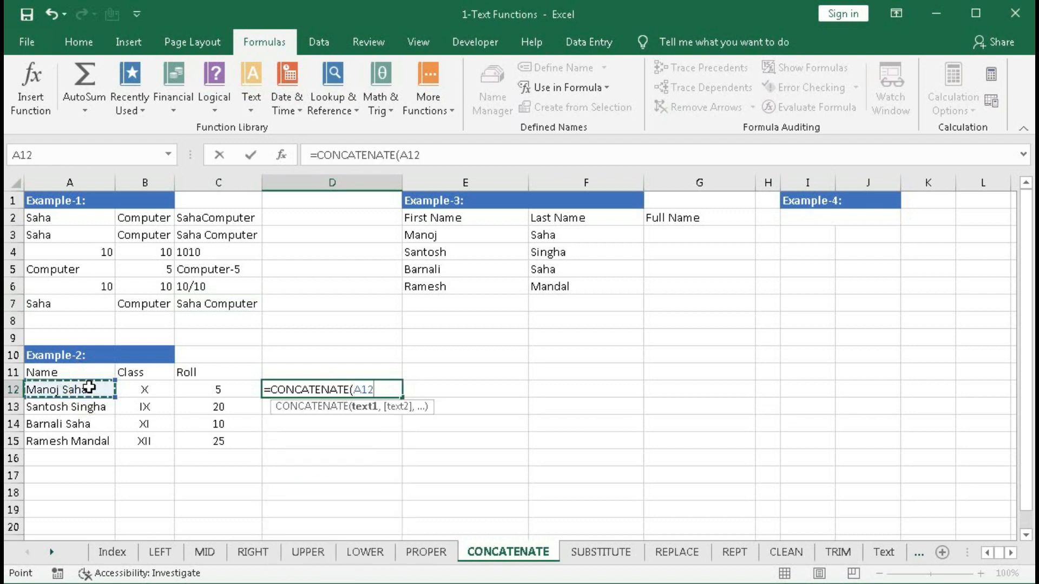
pyautogui.write(',')
pyautogui.click(142, 388)
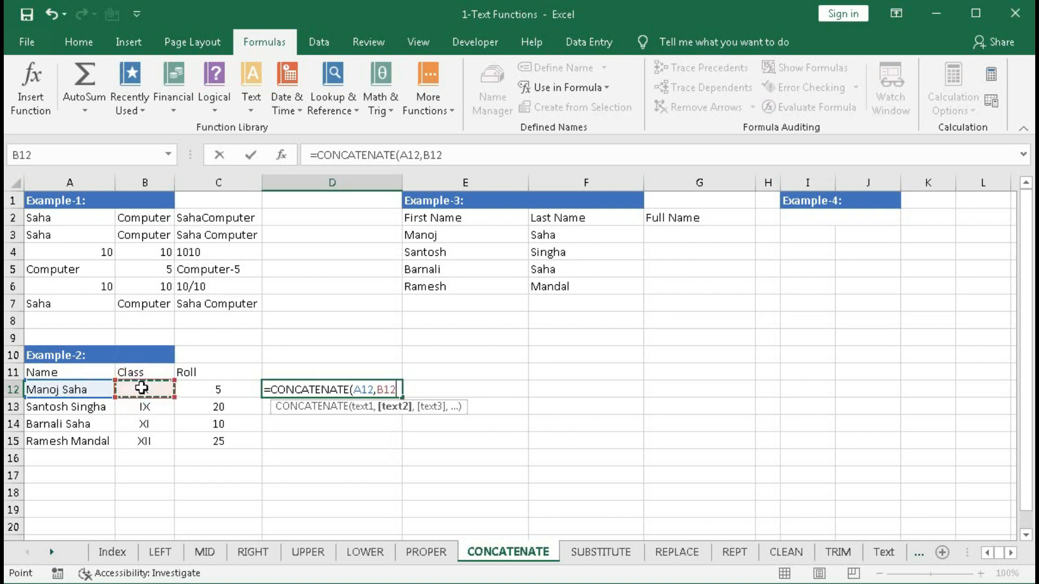
pyautogui.write(',')
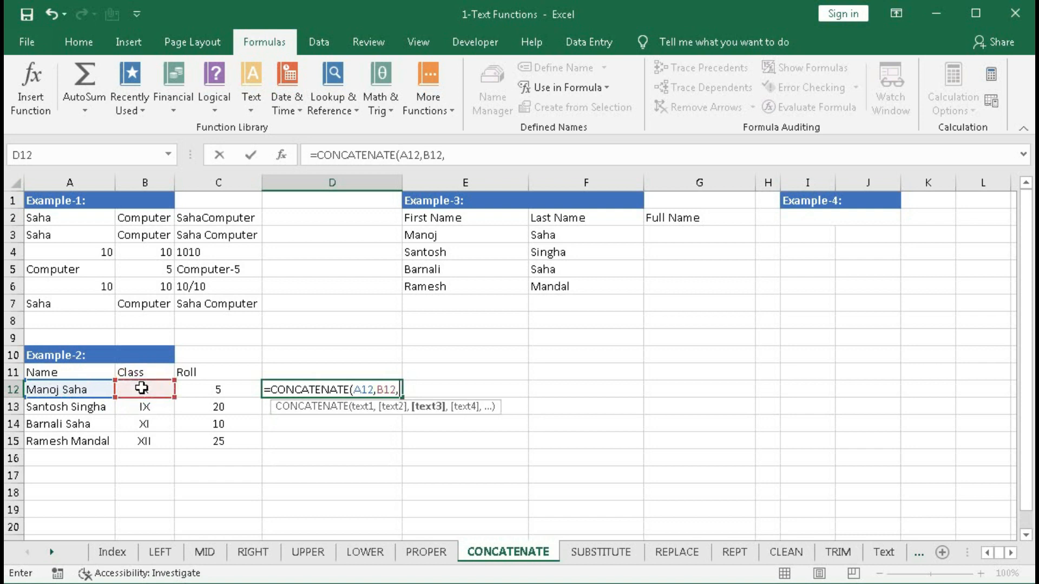
pyautogui.click(197, 393)
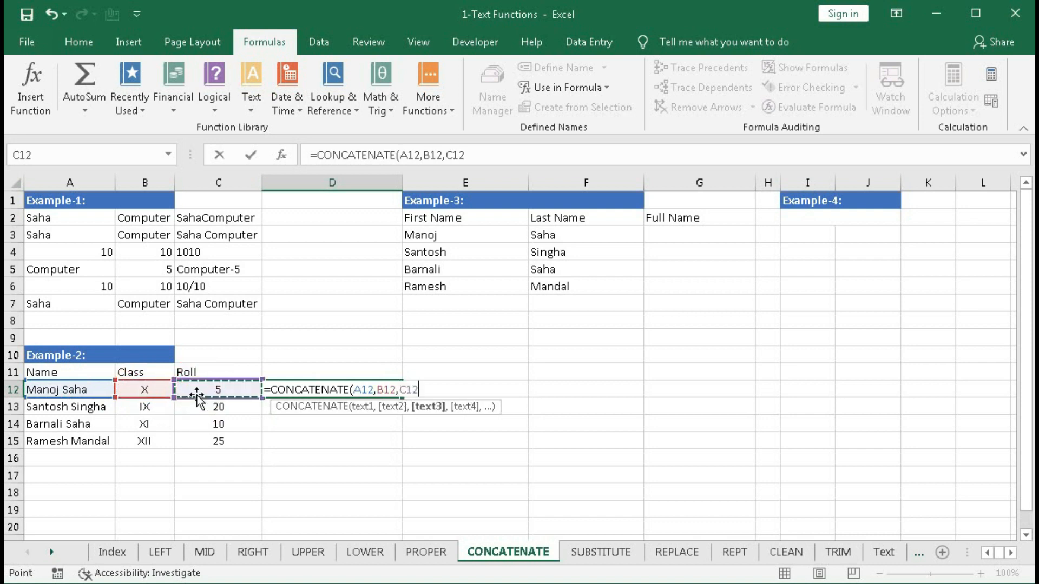
pyautogui.press('Return')
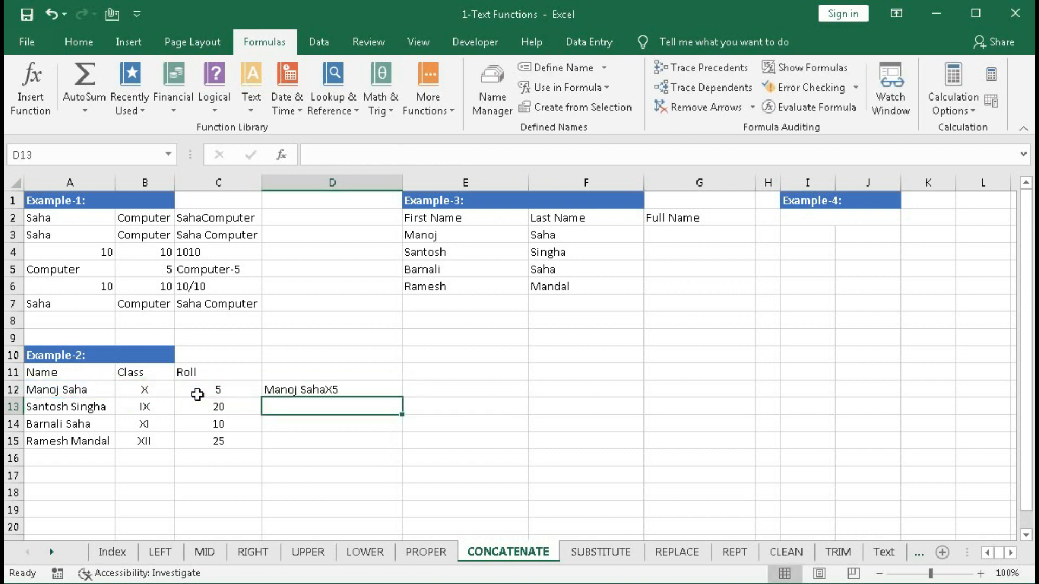
# Step: Insert the literal text " Class-", with a leading space, as an argument before B12 in the D12 formula
pyautogui.doubleClick(336, 390)
pyautogui.click(377, 389)
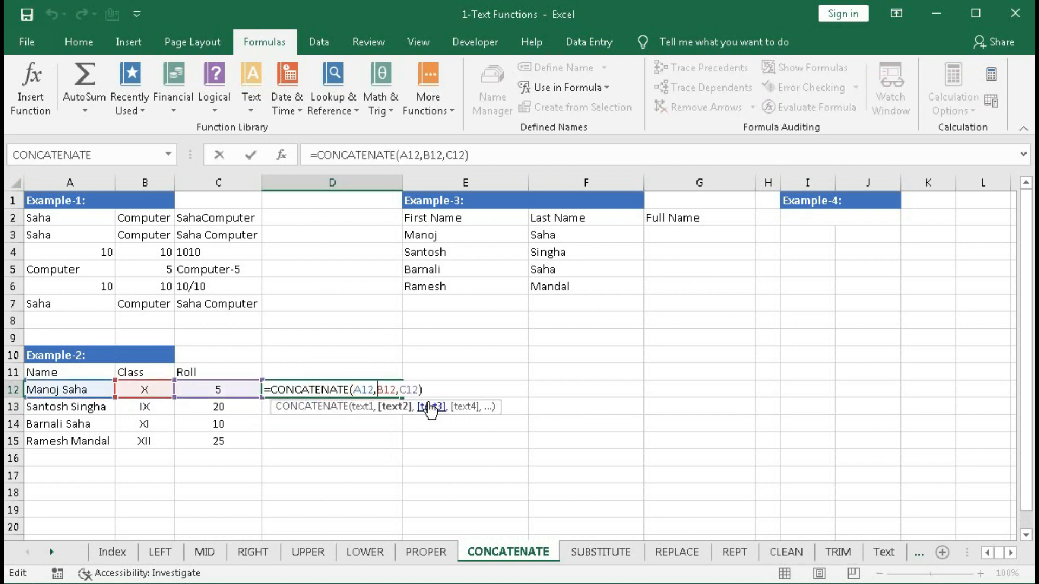
pyautogui.write('"')
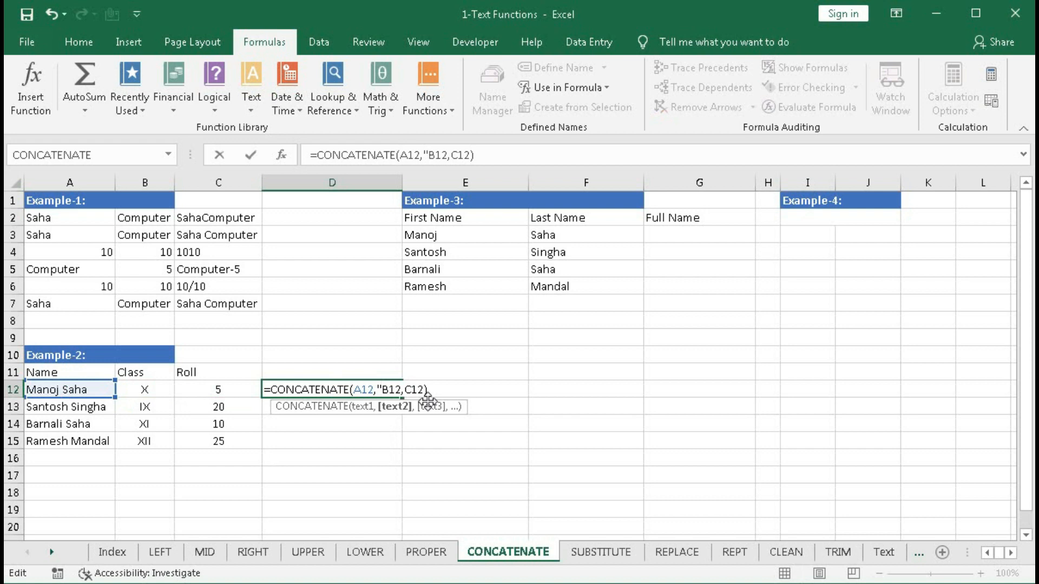
pyautogui.write('Class')
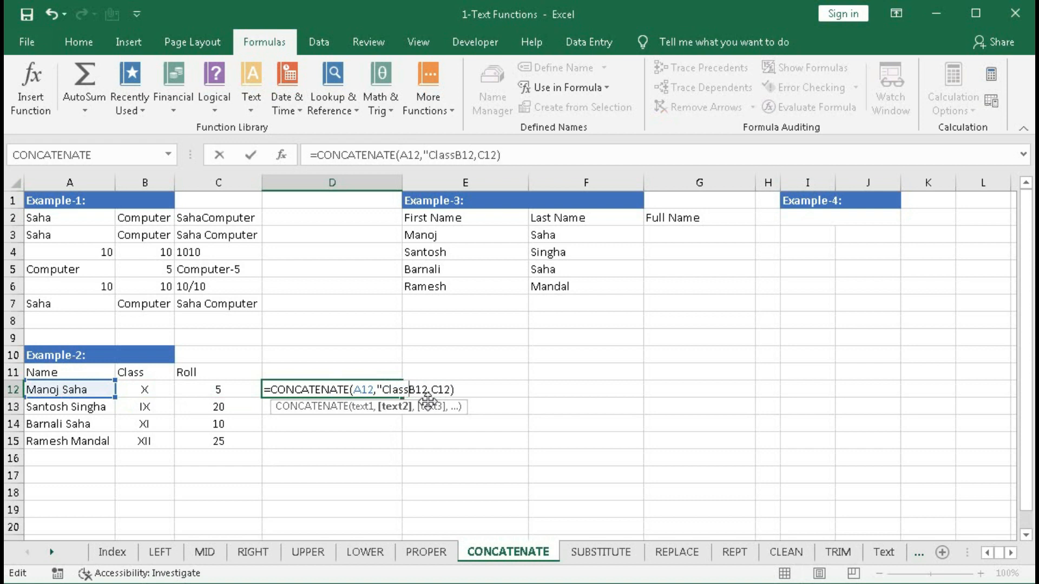
pyautogui.write('-')
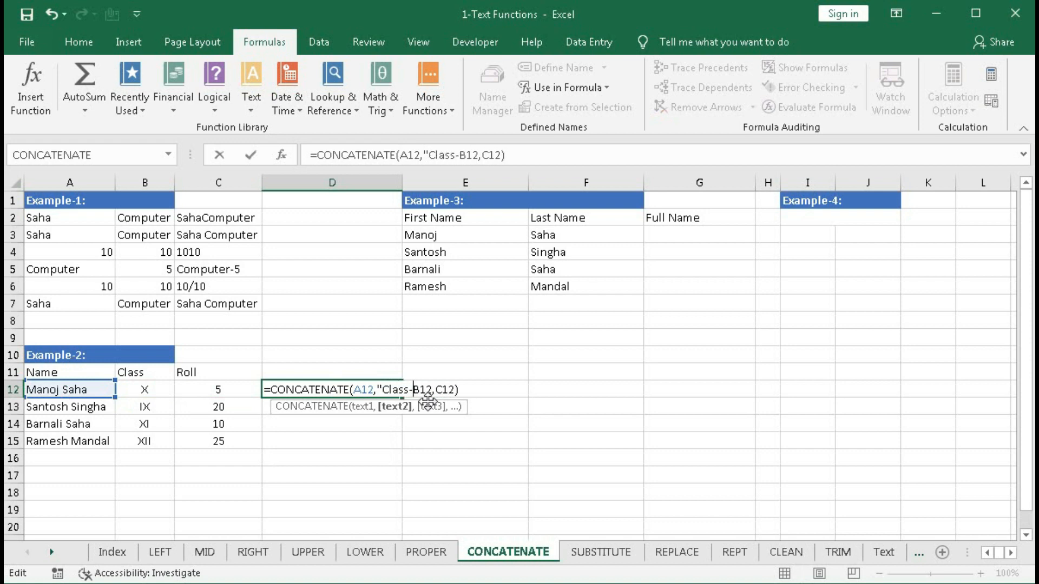
pyautogui.write('",')
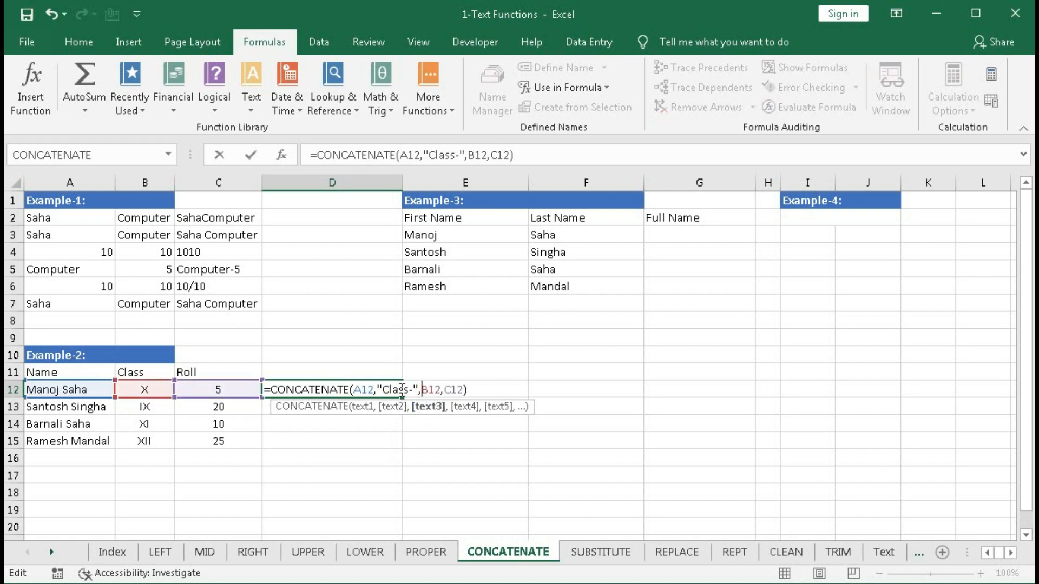
pyautogui.click(383, 389)
# Step: Insert the literal text " Roll-", with a leading space, as an argument before C12 and commit the D12 formula
pyautogui.click(447, 389)
pyautogui.write('ro')
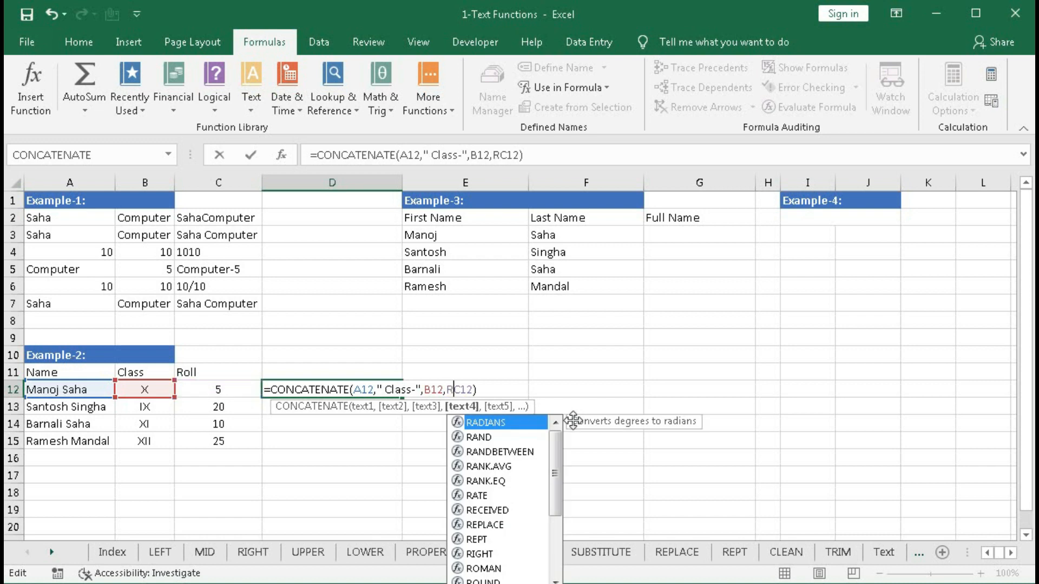
pyautogui.press('BackSpace')
pyautogui.press('BackSpace')
pyautogui.write('"')
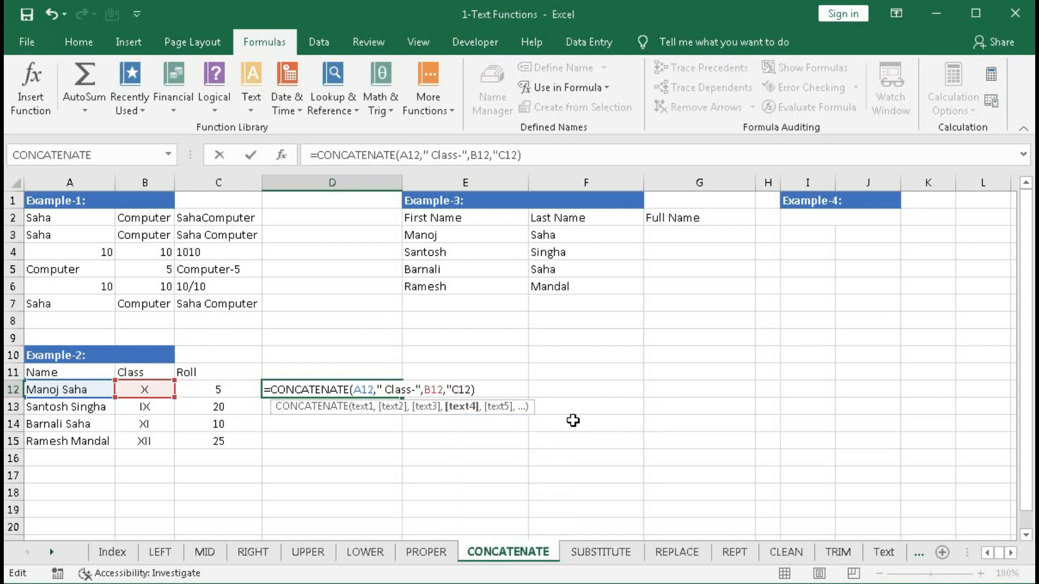
pyautogui.write('Roll')
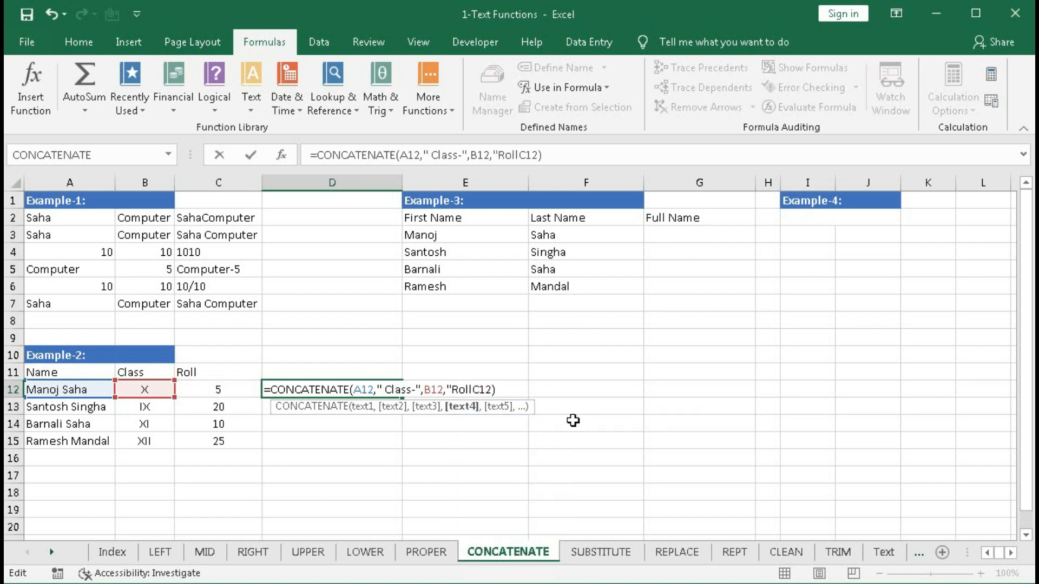
pyautogui.write('-"')
pyautogui.press('Left')
pyautogui.press('Left')
pyautogui.press('Left')
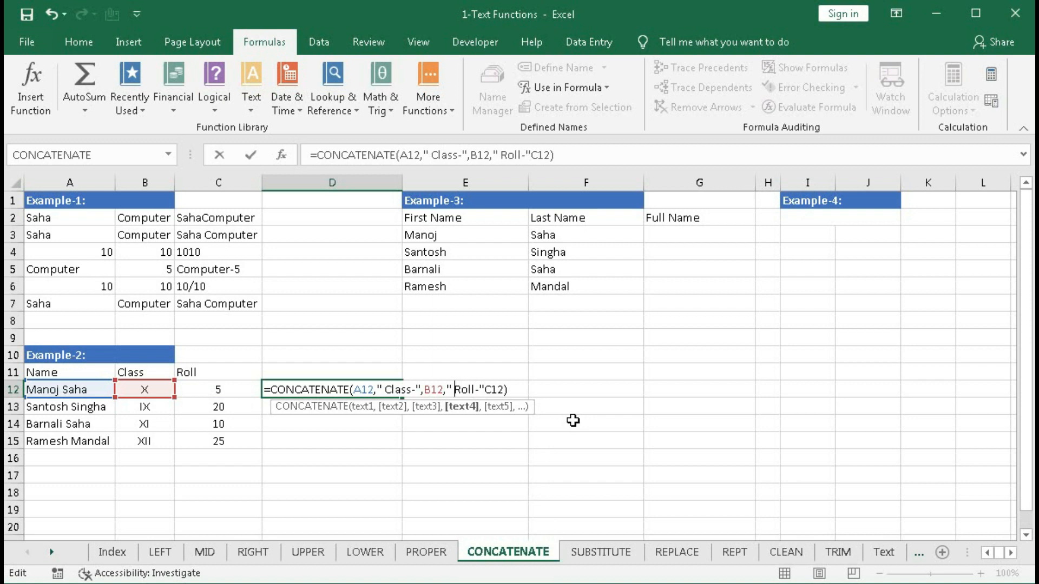
pyautogui.click(485, 389)
pyautogui.write(',')
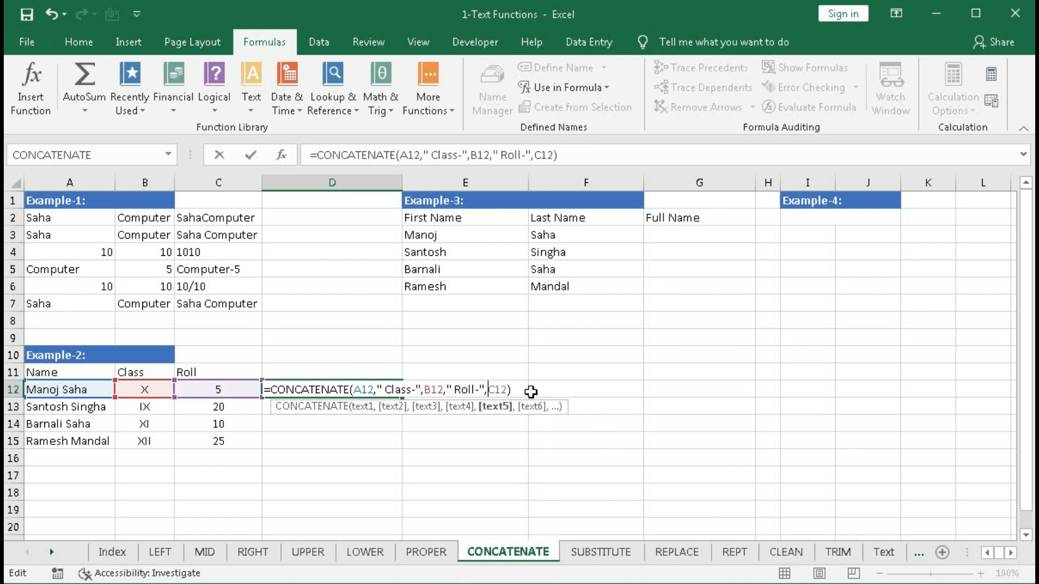
pyautogui.press('Return')
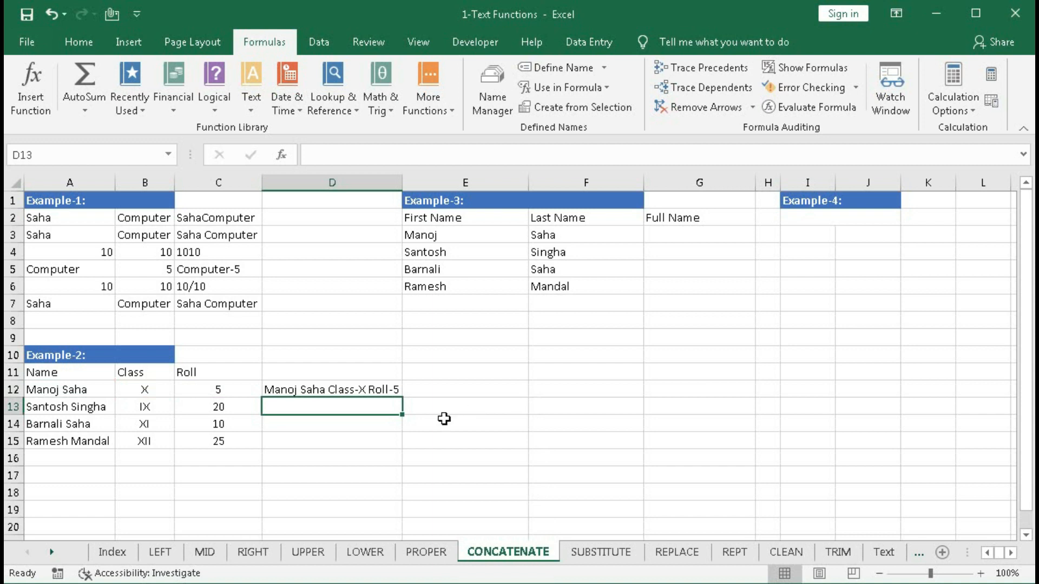
# Step: Widen column D slightly and fill the D12 formula down to D15
pyautogui.moveTo(402, 182); pyautogui.dragTo(407, 183)
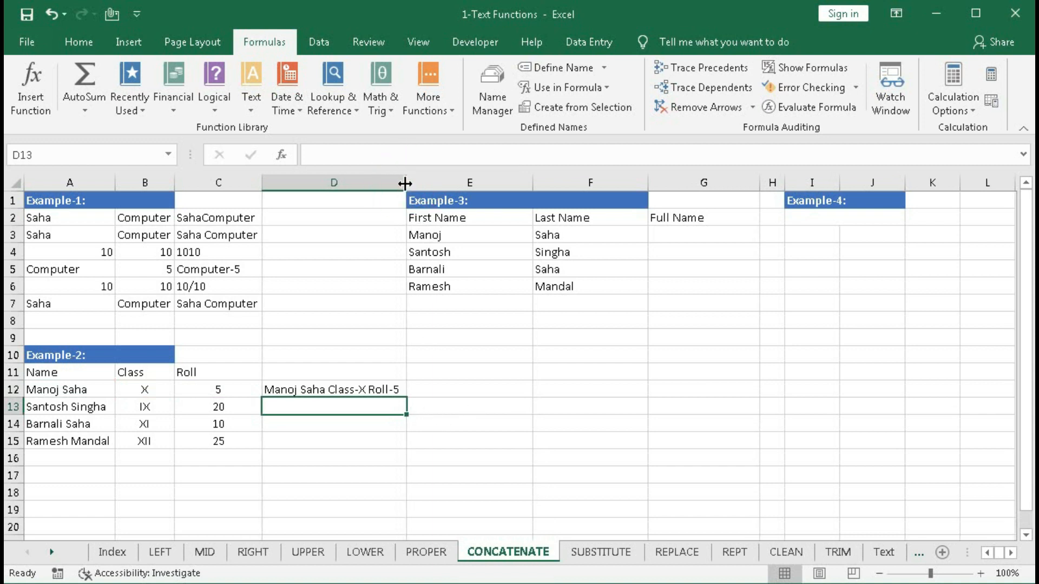
pyautogui.click(385, 393)
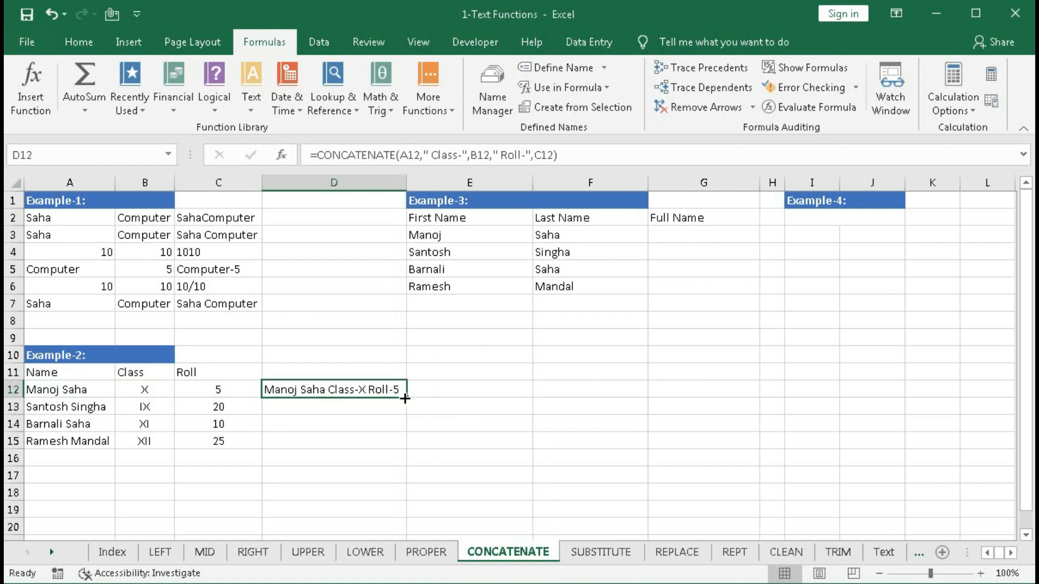
pyautogui.moveTo(406, 398); pyautogui.dragTo(399, 442)
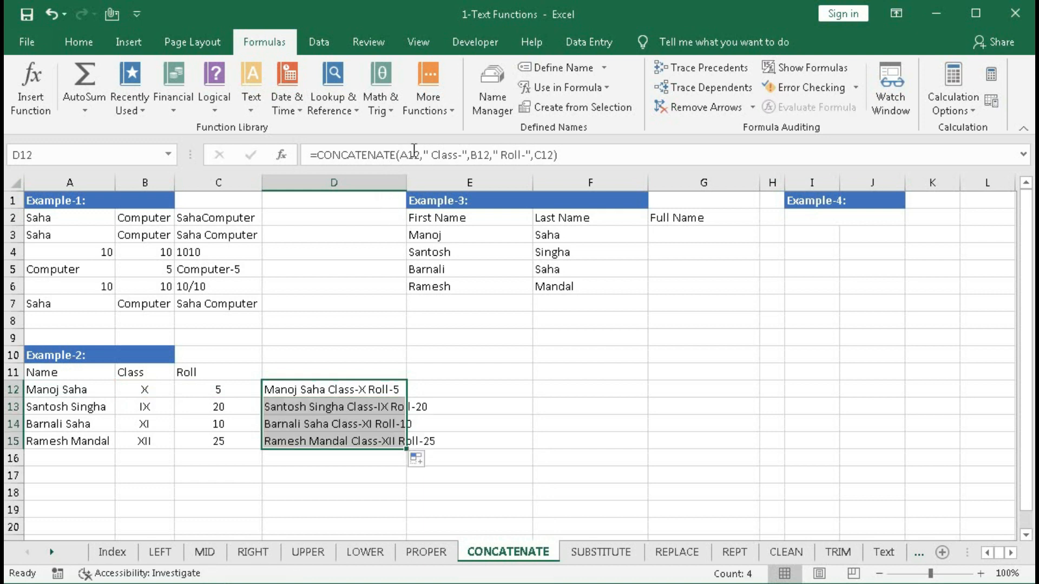
# Step: Wrap the text in D12:D15 and test the wrapping by narrowing column D and widening it again
pyautogui.click(79, 42)
pyautogui.click(413, 76)
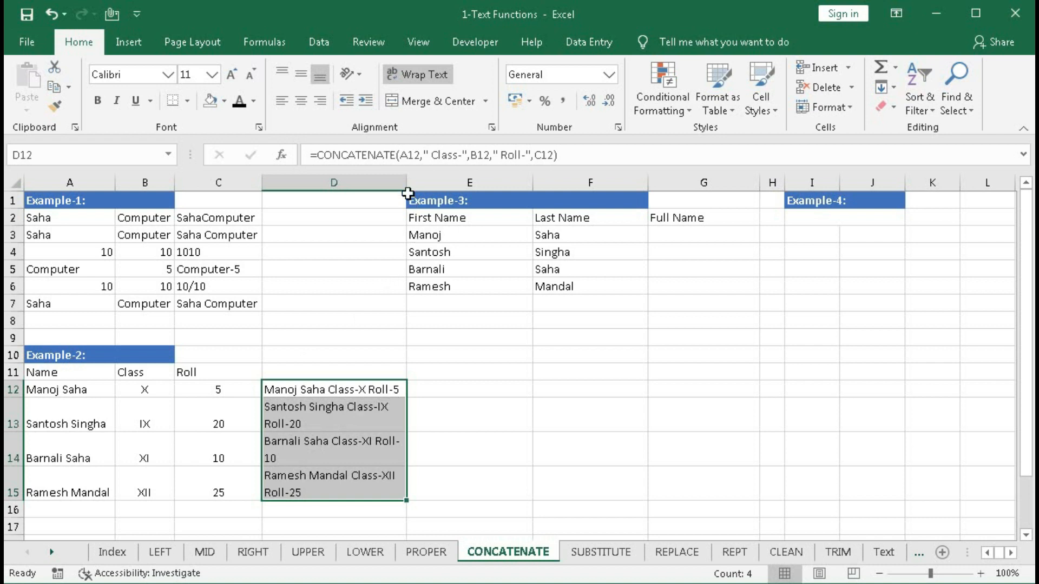
pyautogui.moveTo(407, 187); pyautogui.dragTo(333, 211)
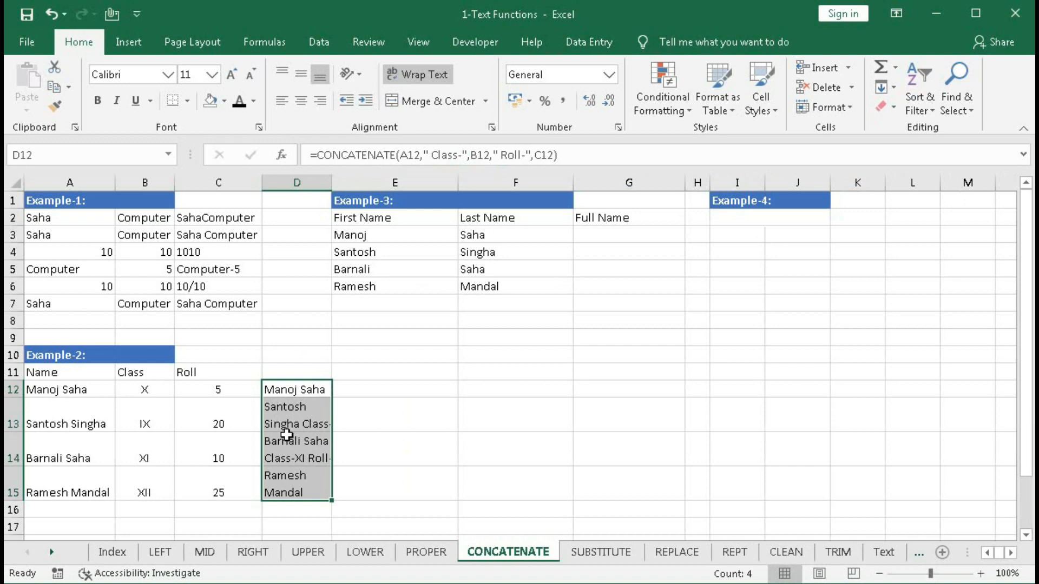
pyautogui.moveTo(332, 184); pyautogui.dragTo(416, 190)
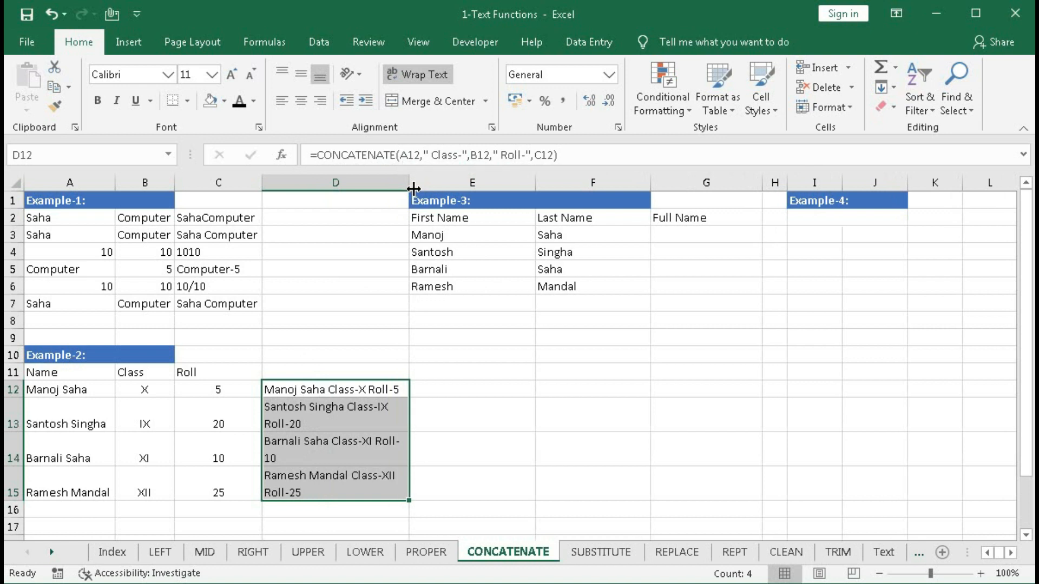
pyautogui.click(434, 392)
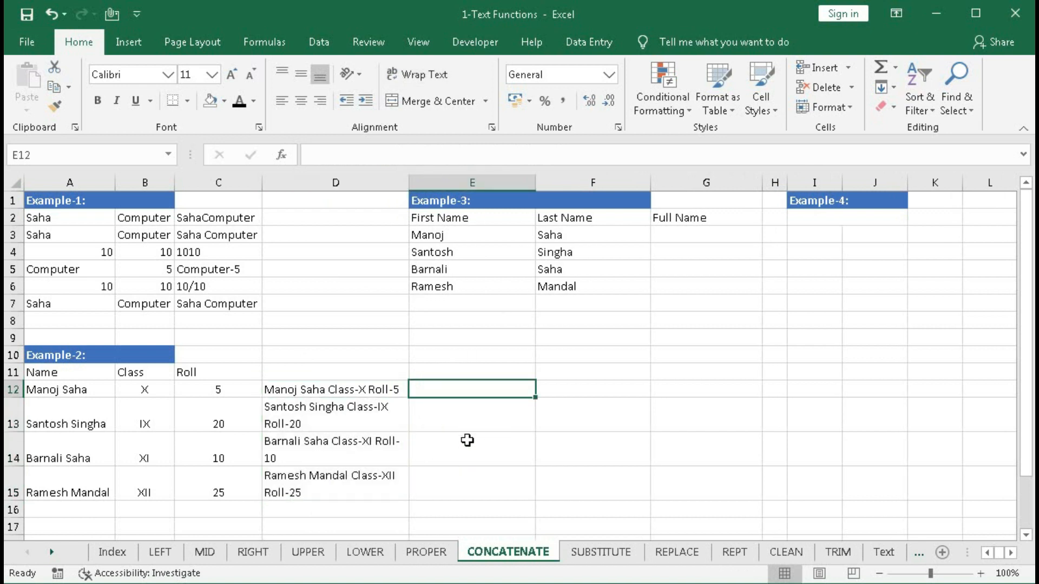
# Step: Remove the leading space from the " Class-" text in the D12 formula
pyautogui.doubleClick(307, 390)
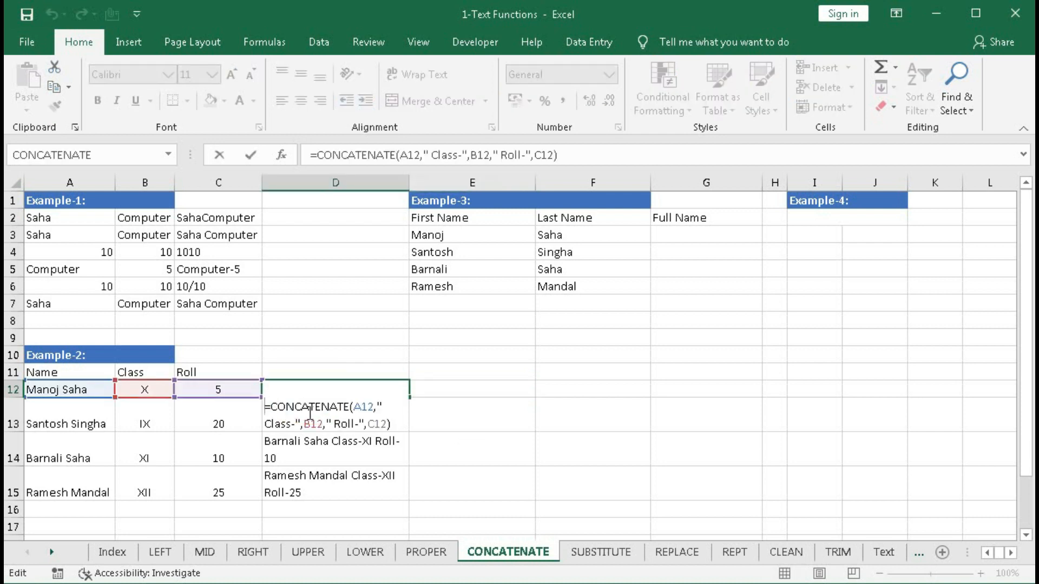
pyautogui.press('Escape')
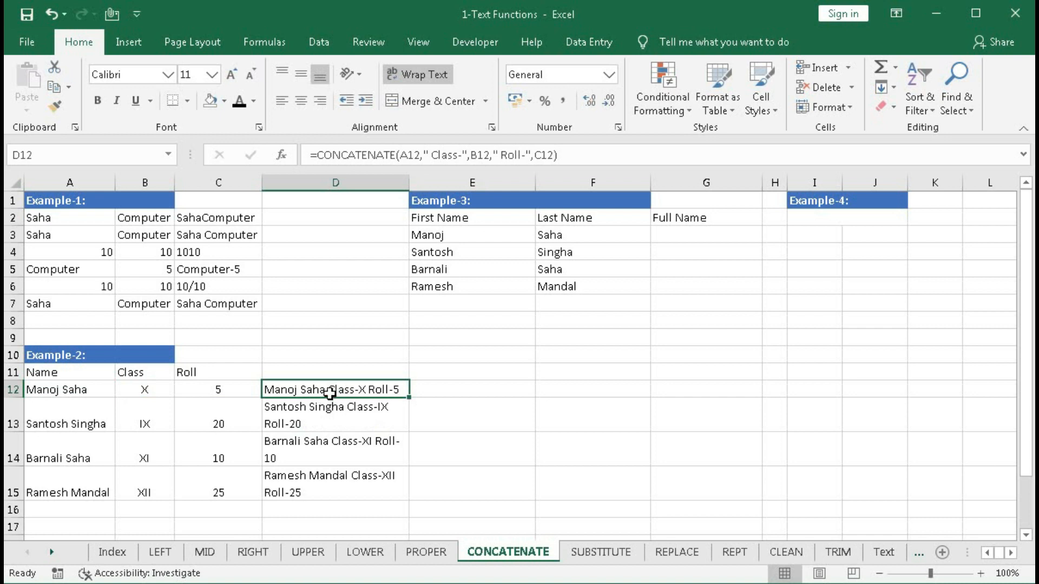
pyautogui.click(433, 155)
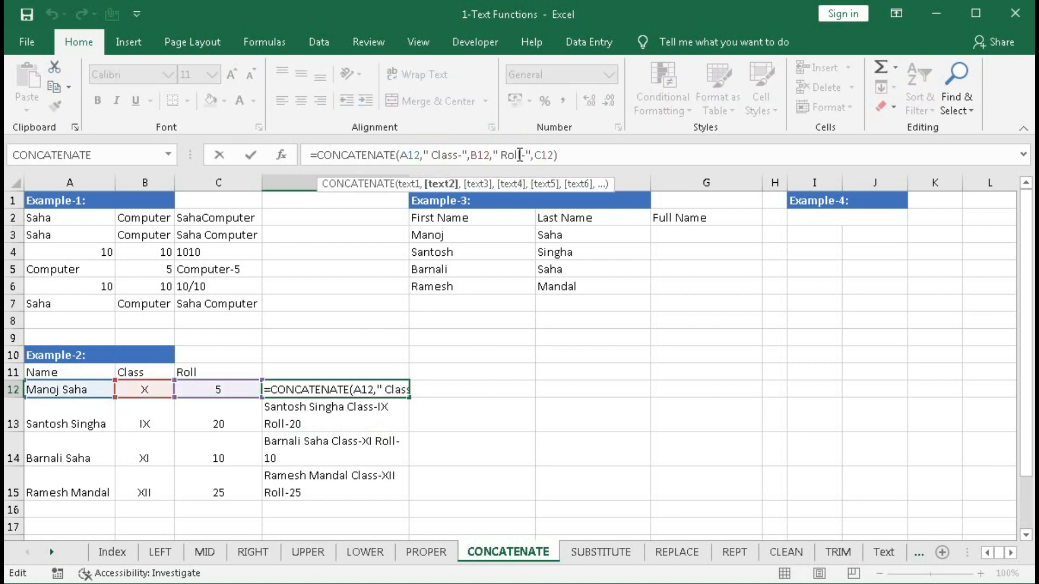
pyautogui.press('BackSpace')
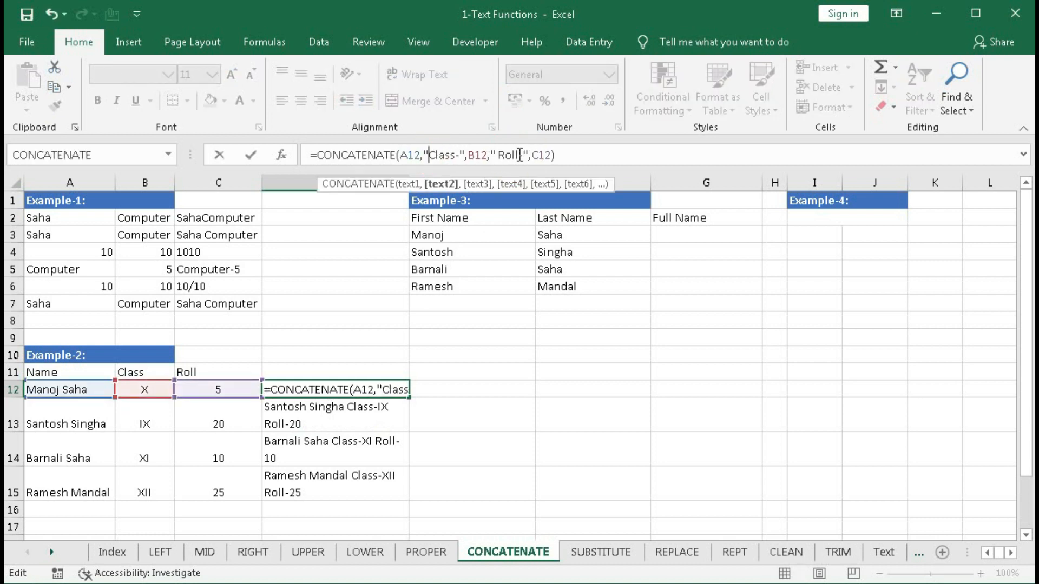
# Step: Insert CHAR(10) as a separate argument before "Class-" in the D12 formula and commit it
pyautogui.click(427, 152)
pyautogui.click(425, 151)
pyautogui.write('char')
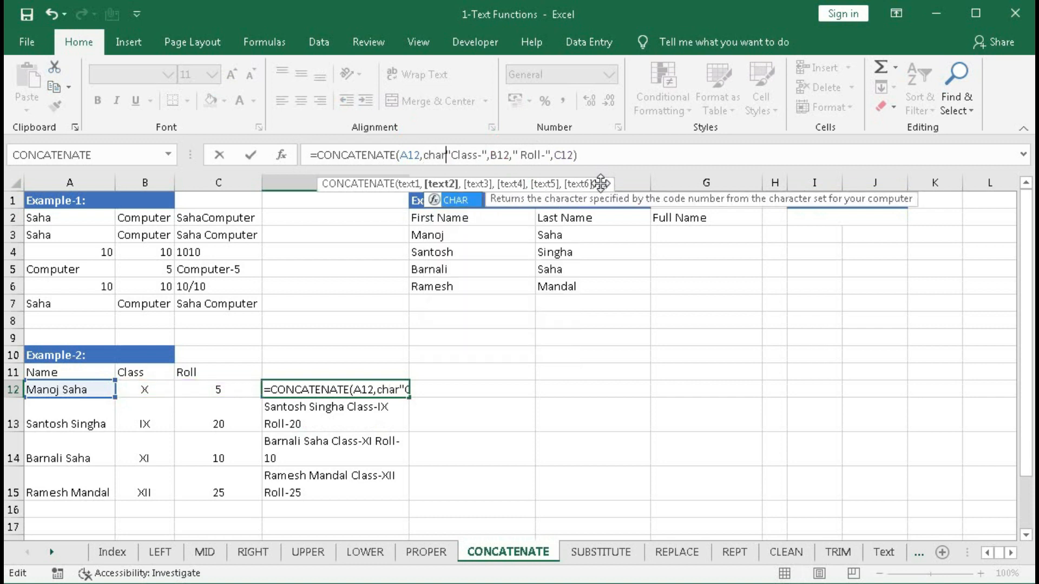
pyautogui.press('Tab')
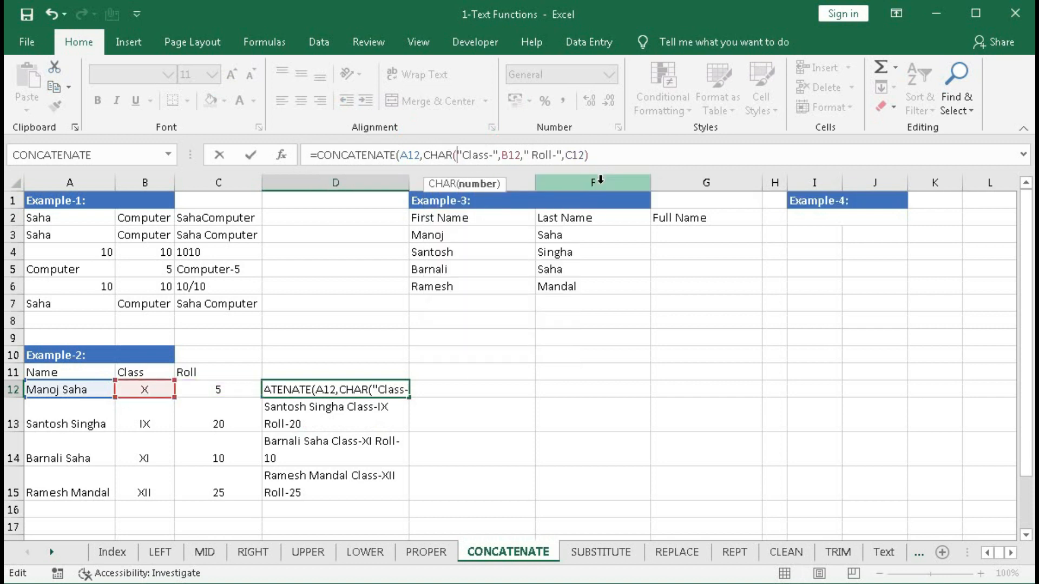
pyautogui.write('10)')
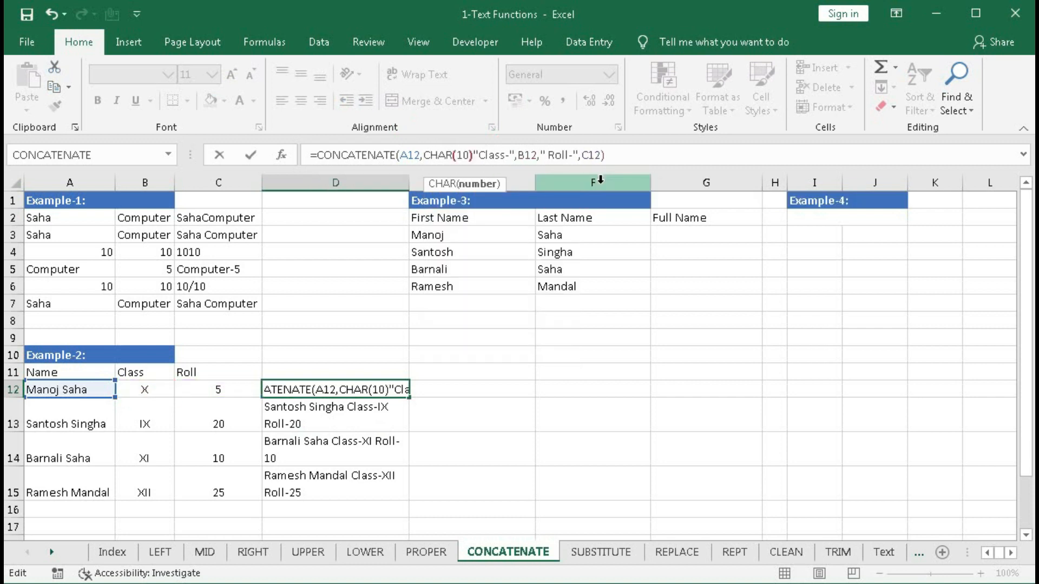
pyautogui.write(',')
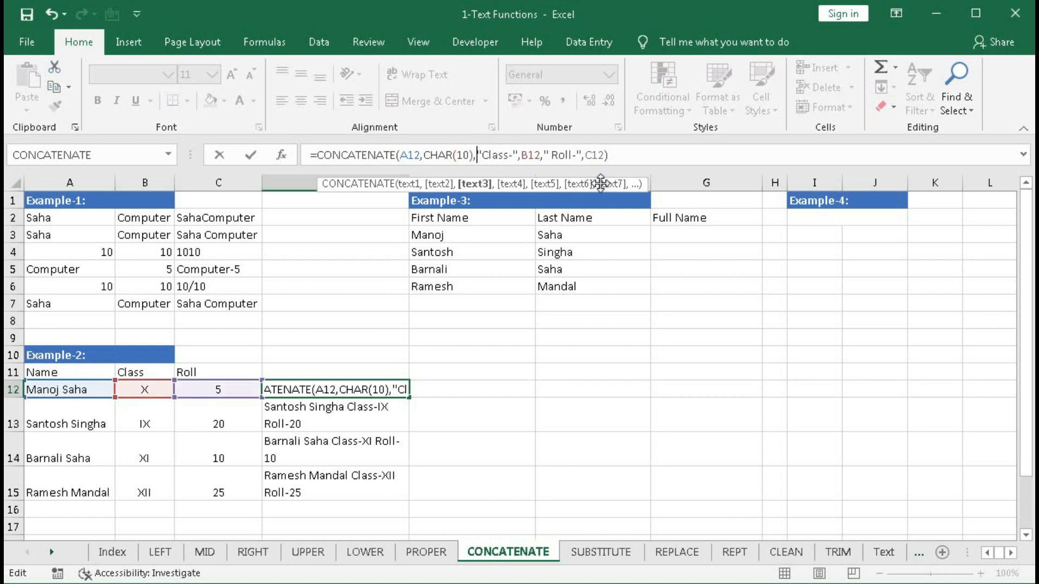
pyautogui.press('Return')
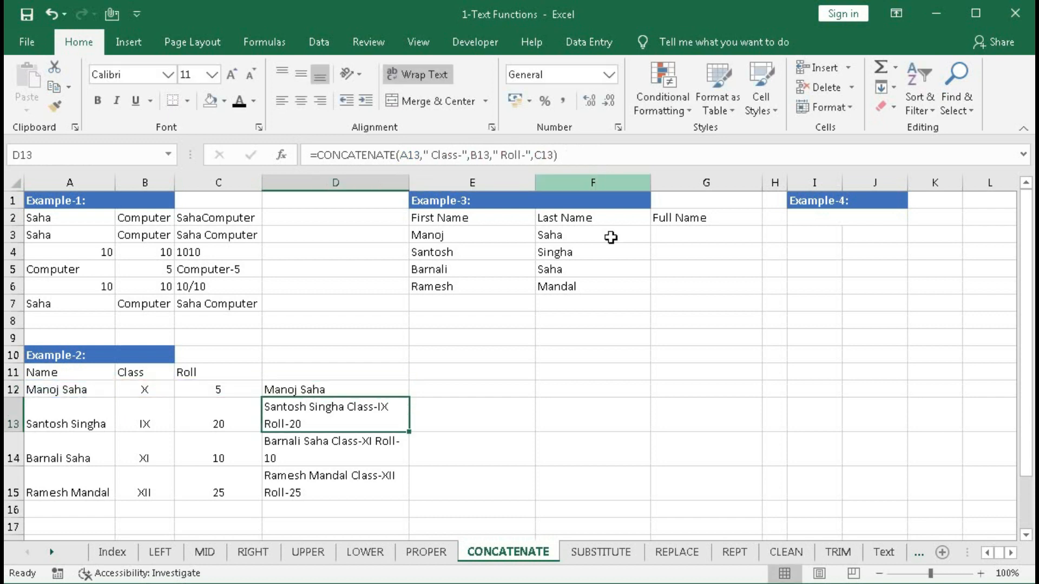
# Step: Fill the D12 formula down to D15 and increase the height of row 12 to fit two lines of text
pyautogui.click(349, 390)
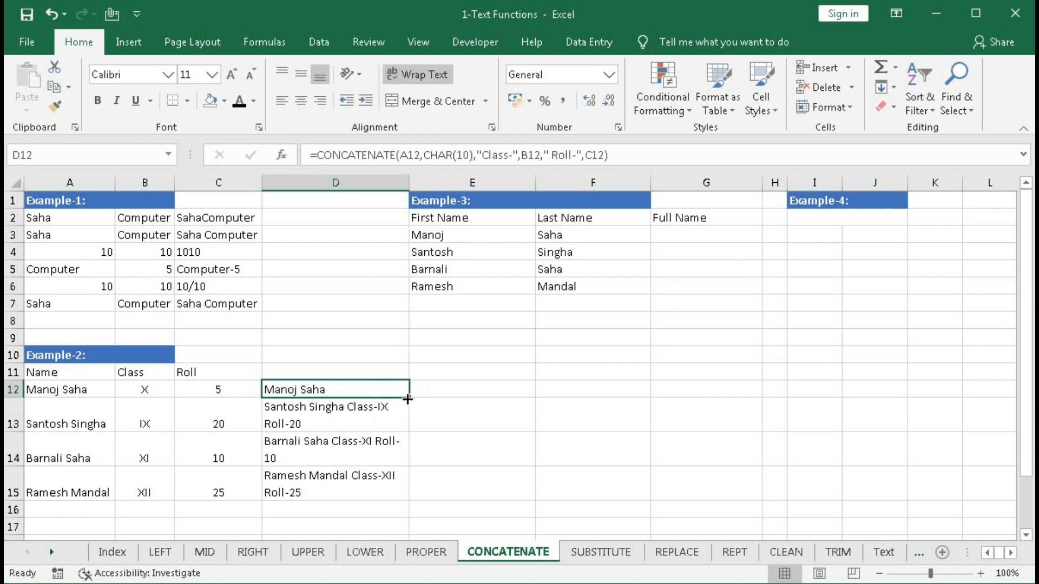
pyautogui.moveTo(405, 399); pyautogui.dragTo(385, 488)
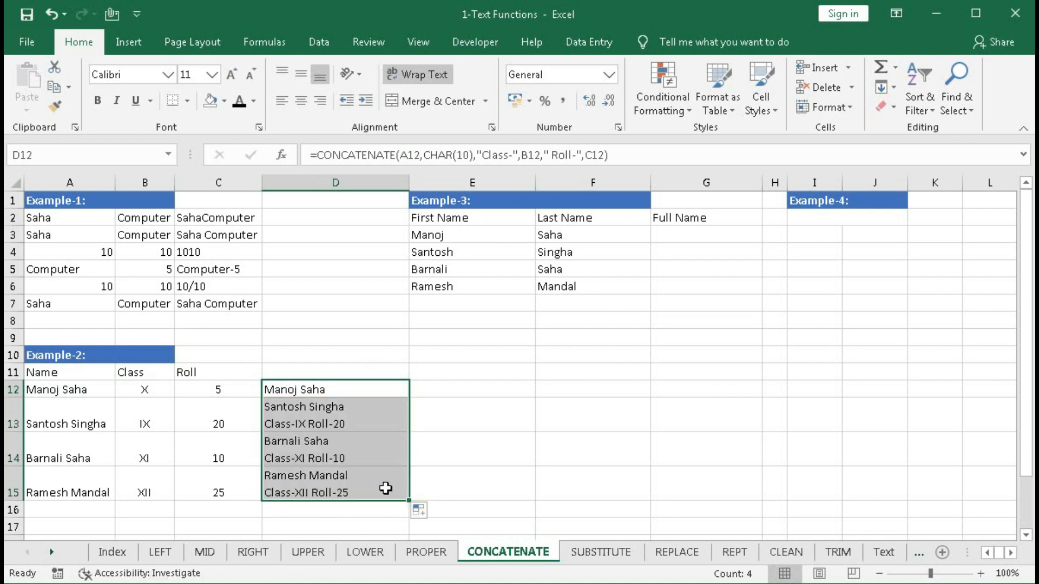
pyautogui.moveTo(21, 400); pyautogui.dragTo(20, 414)
pyautogui.scroll(-1, 386, 382)
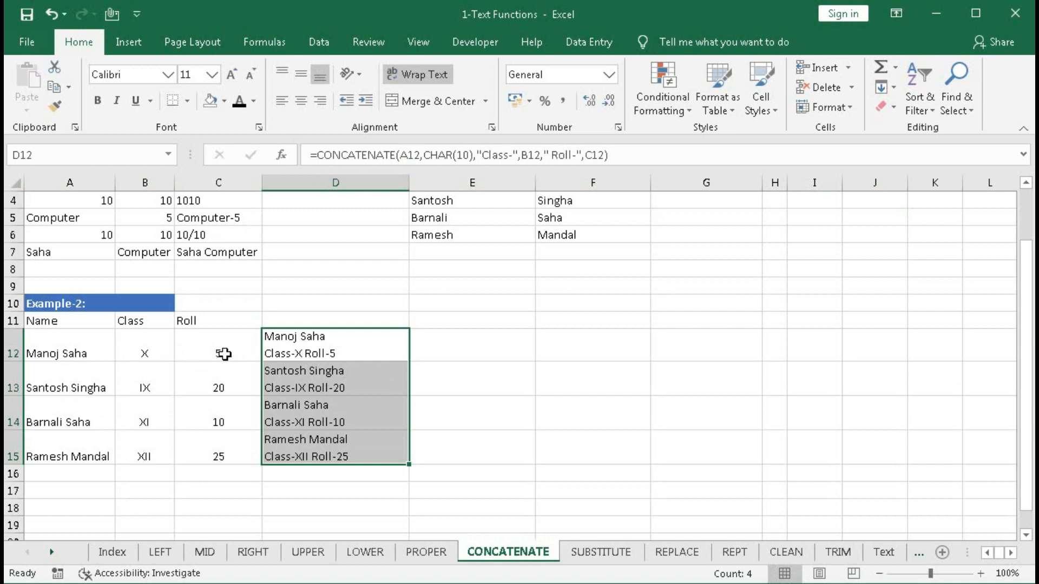
pyautogui.scroll(1, 224, 354)
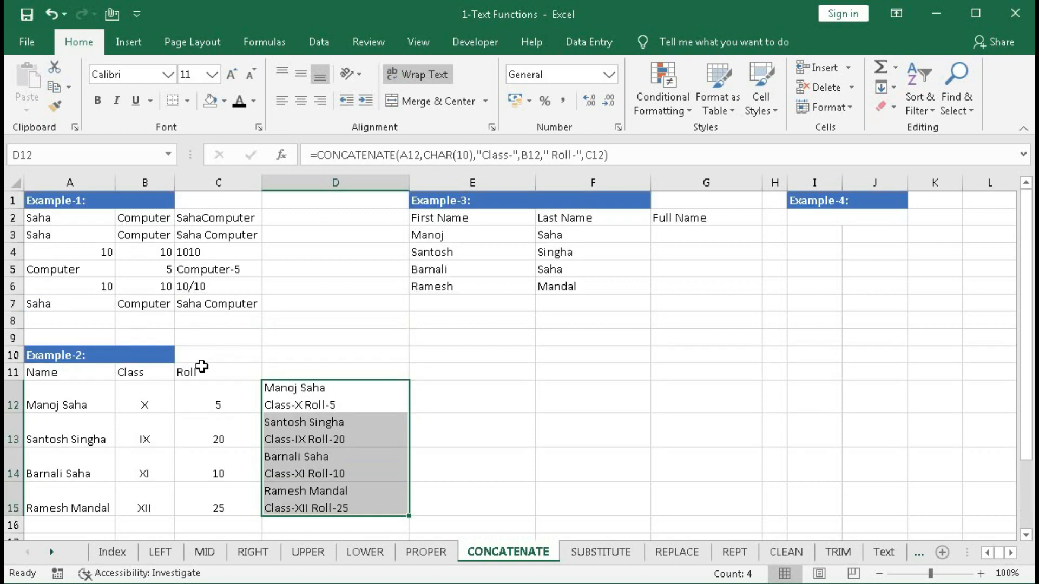
pyautogui.click(279, 404)
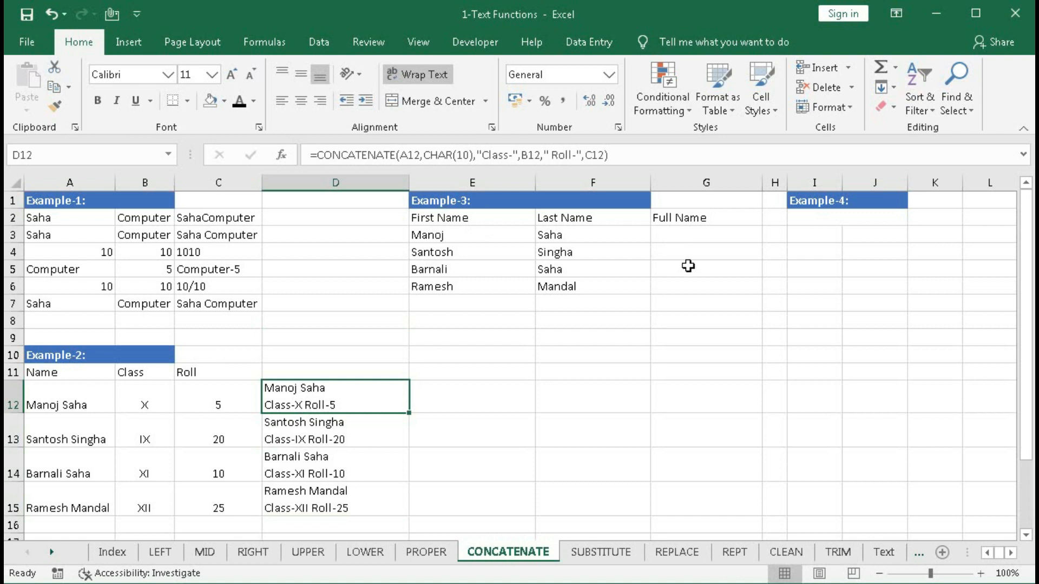
# Step: Enter =CONCATENATE(E3," ",F3) in G3 to join the first and last name with a space
pyautogui.click(665, 236)
pyautogui.write('=')
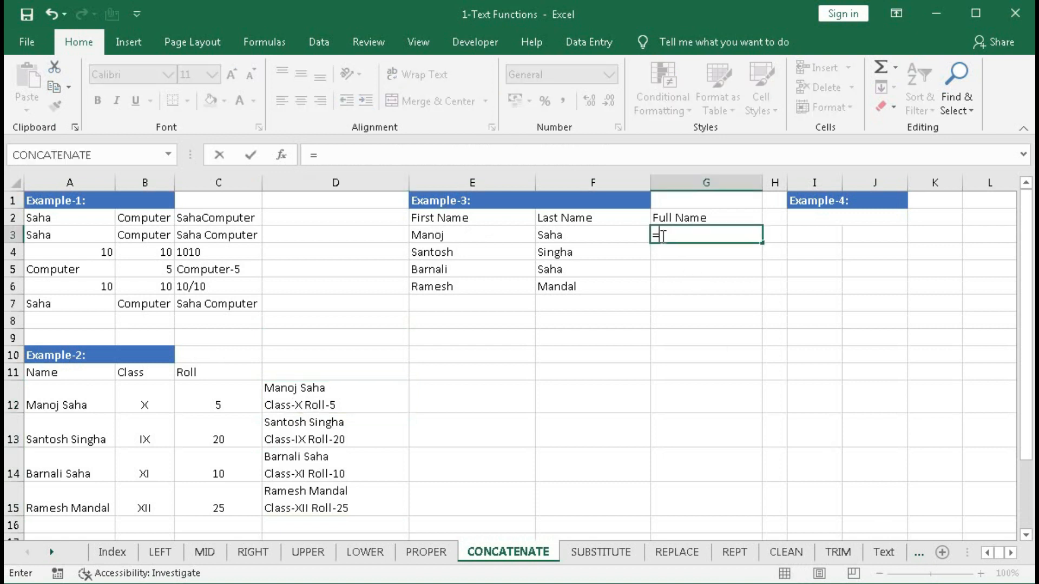
pyautogui.write('con')
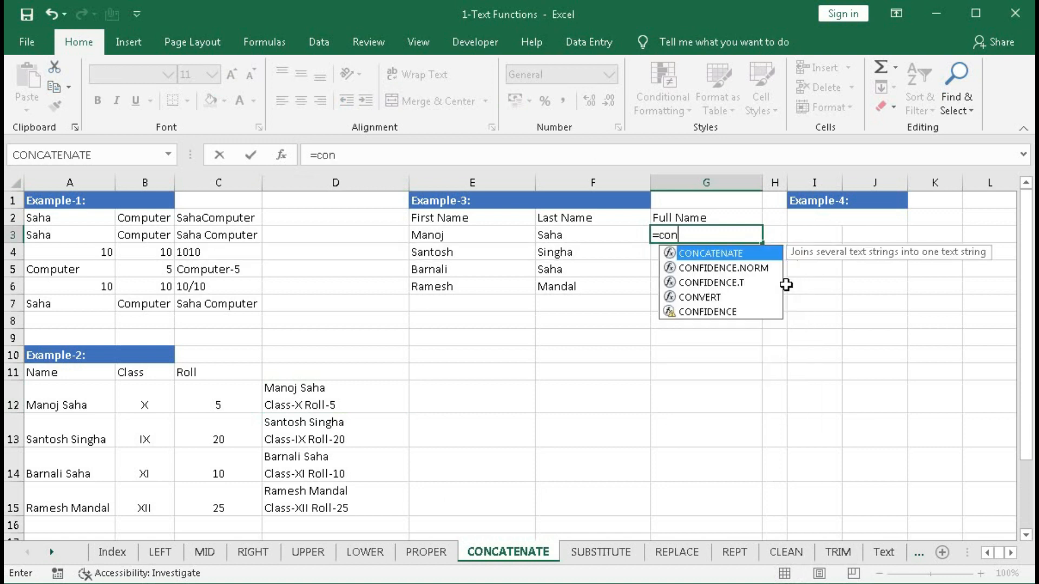
pyautogui.press('Tab')
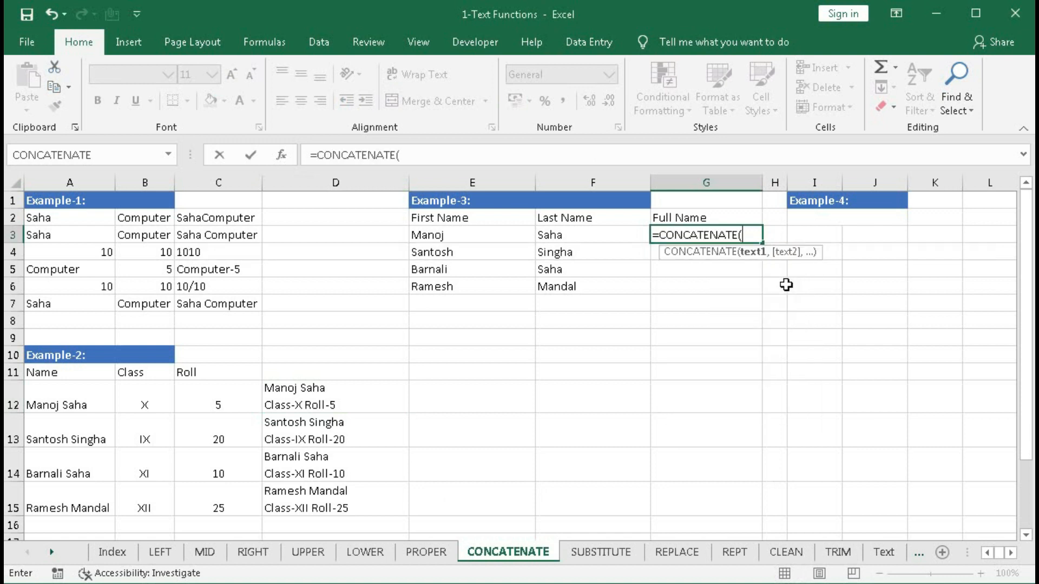
pyautogui.click(465, 235)
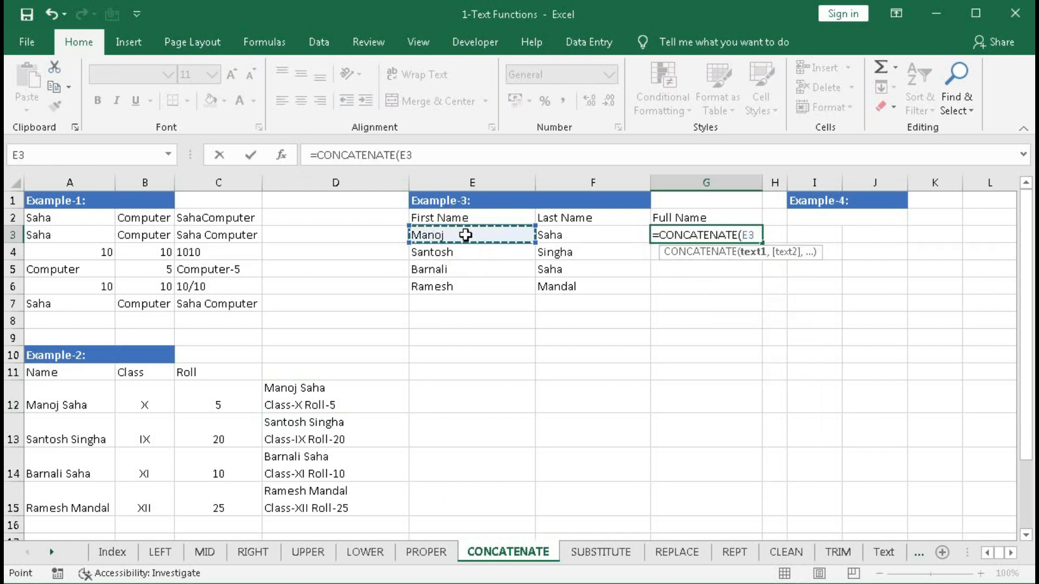
pyautogui.write(',')
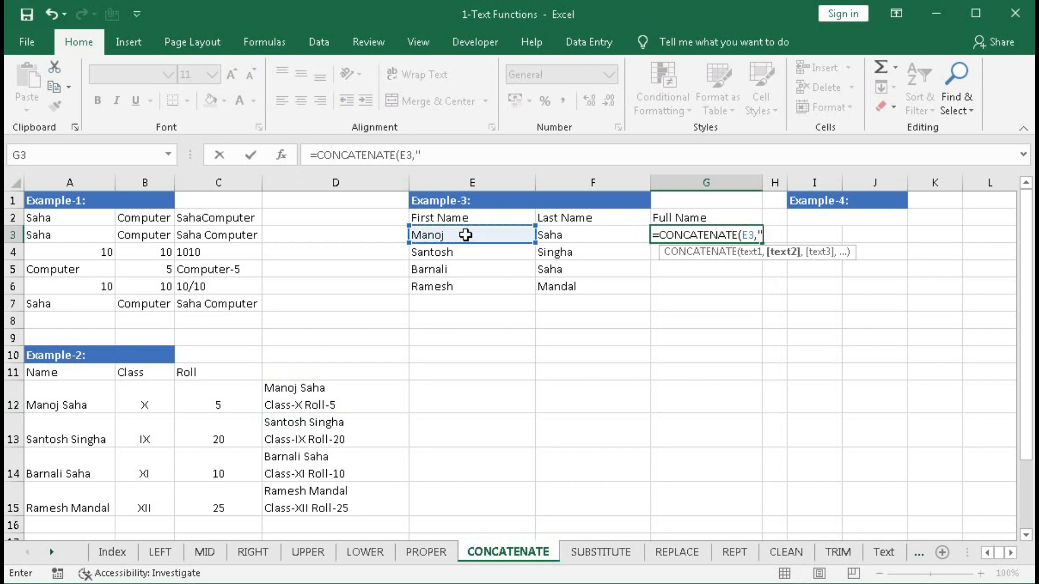
pyautogui.write('" ",')
pyautogui.click(555, 235)
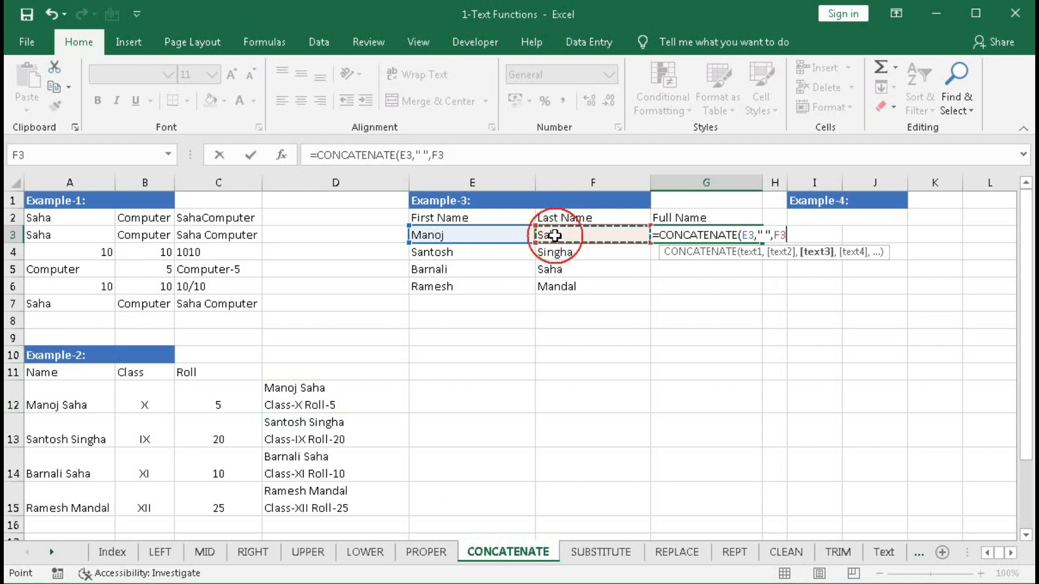
pyautogui.write(')')
pyautogui.press('Return')
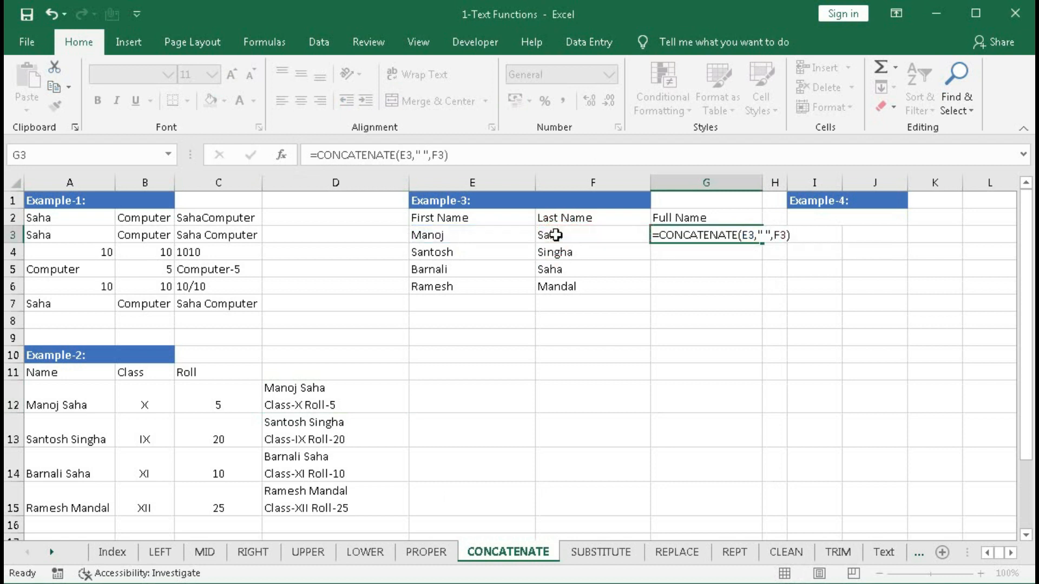
# Step: Fill the full-name formula from G3 down to G6
pyautogui.click(675, 236)
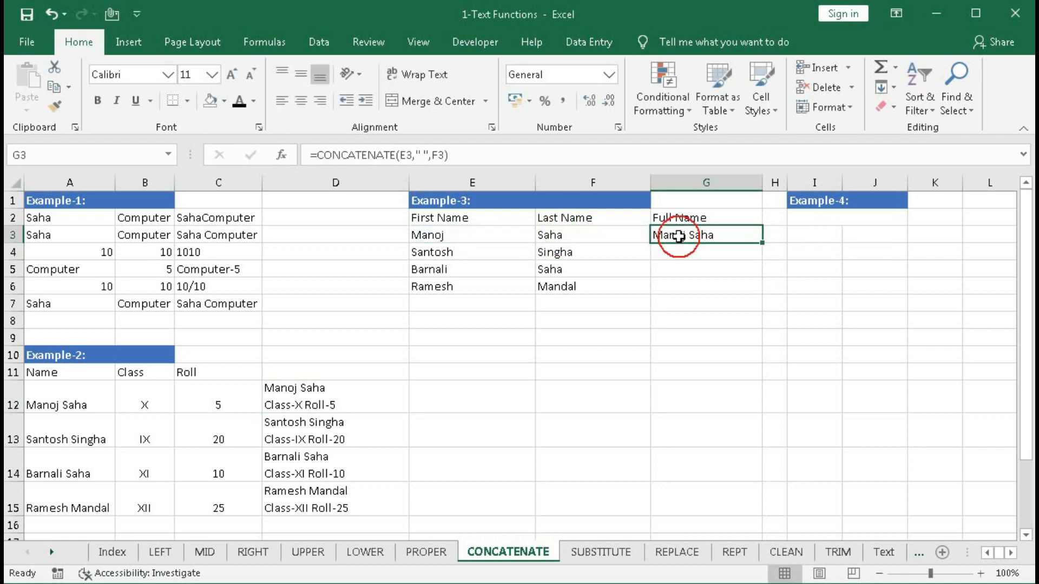
pyautogui.moveTo(764, 244); pyautogui.dragTo(758, 290)
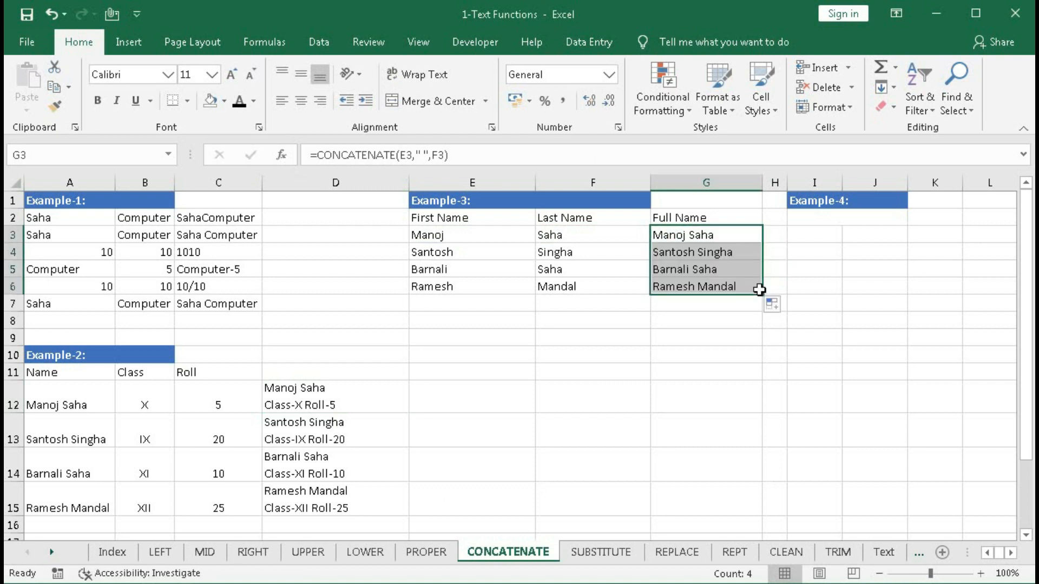
pyautogui.click(677, 241)
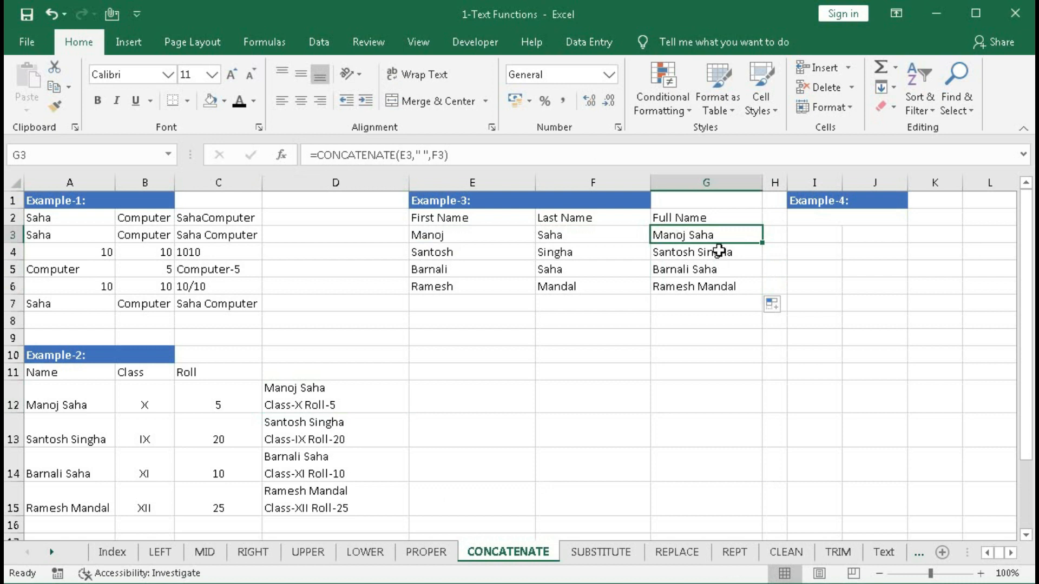
pyautogui.click(700, 302)
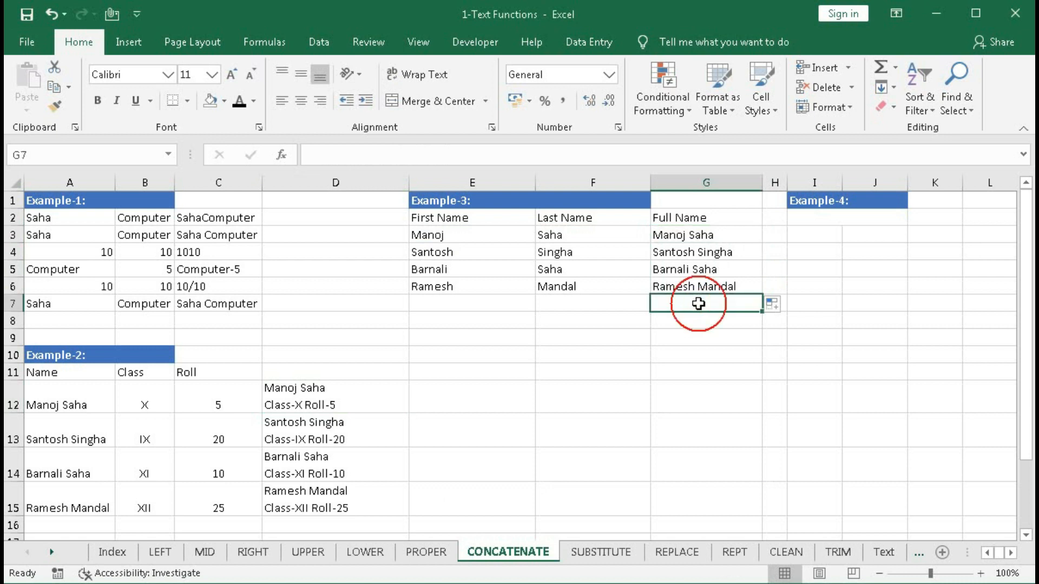
# Step: Enter =CONCATENATE("Today is ",TODAY()) in I2 under Example-4
pyautogui.click(814, 219)
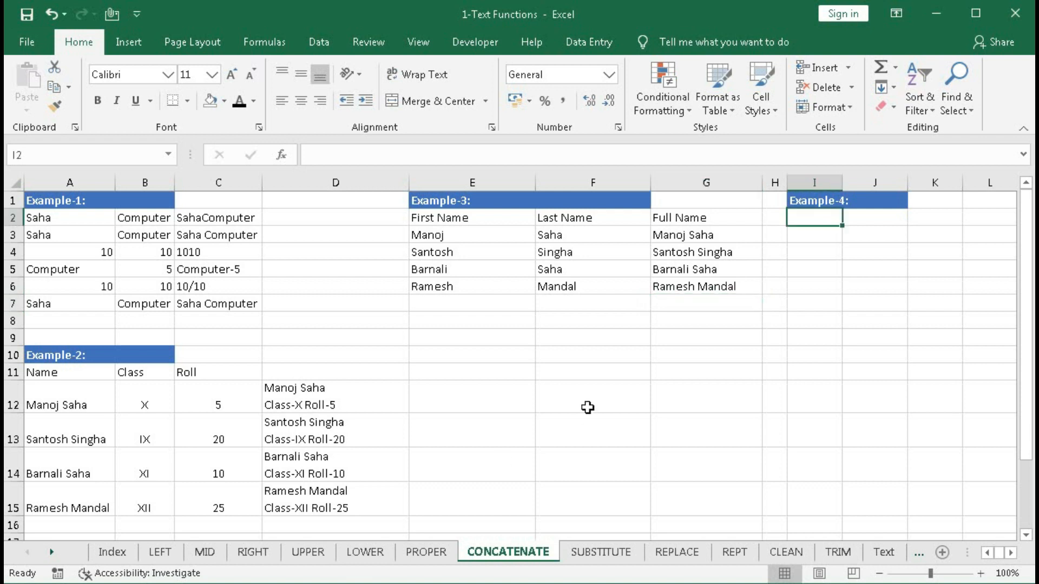
pyautogui.write('=c')
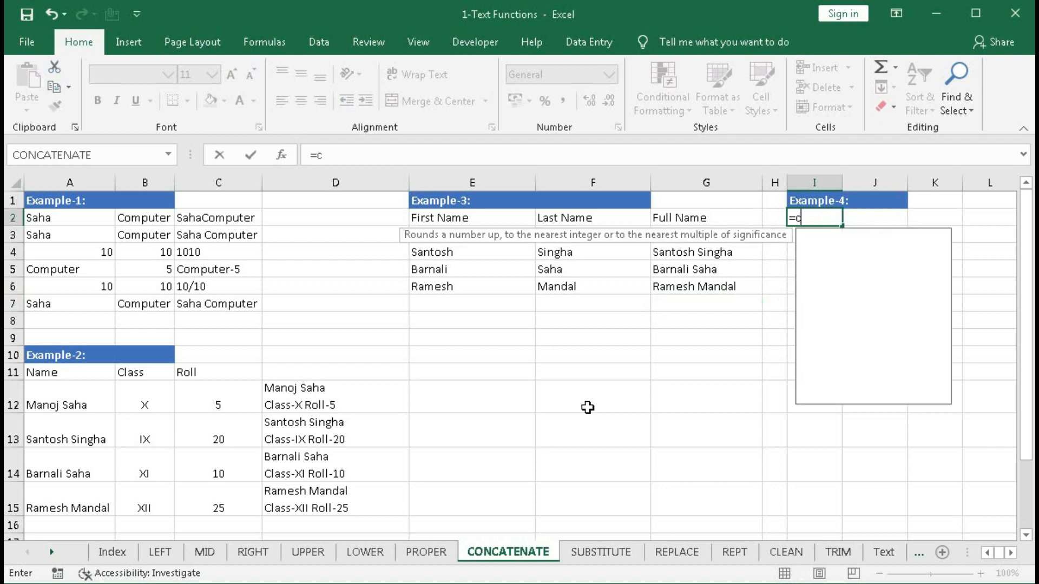
pyautogui.press('Tab')
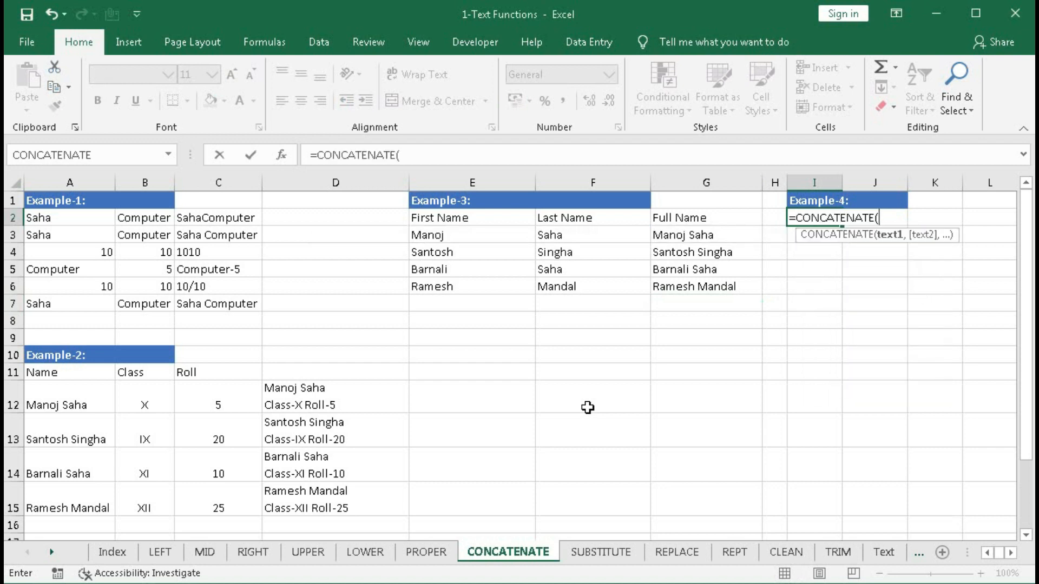
pyautogui.write('"Today is ",')
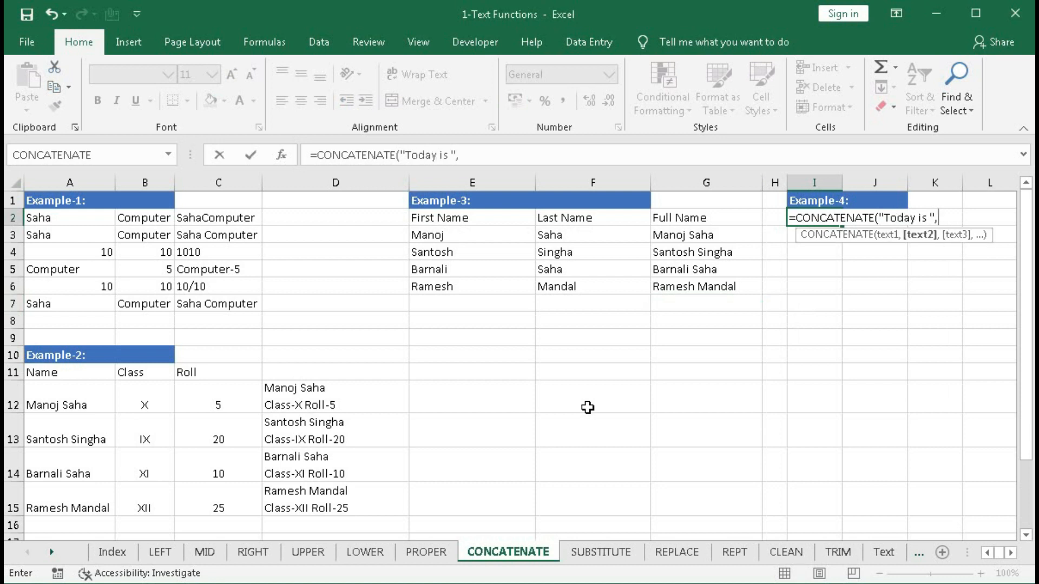
pyautogui.write('today()')
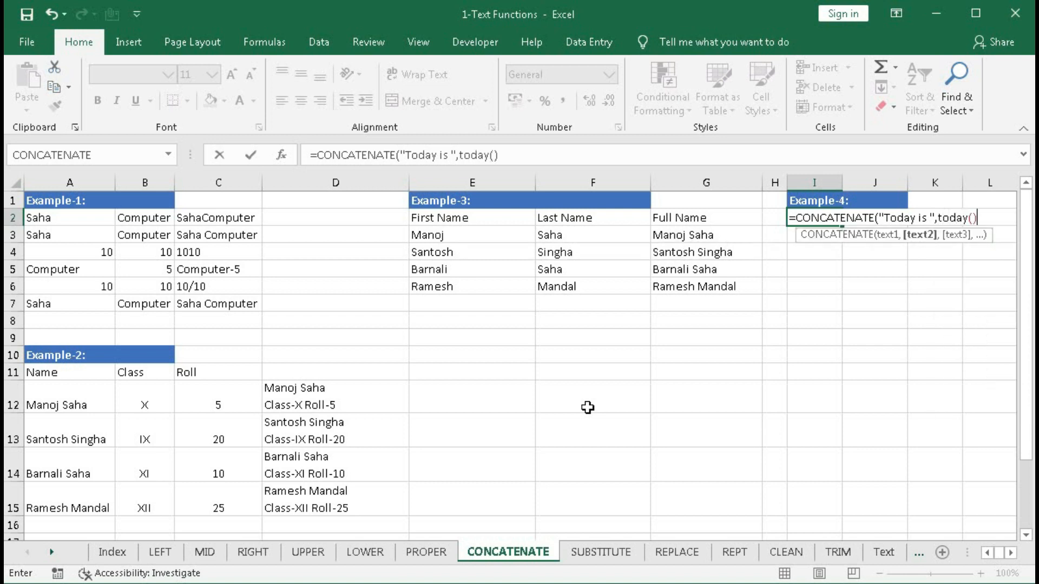
pyautogui.write(')')
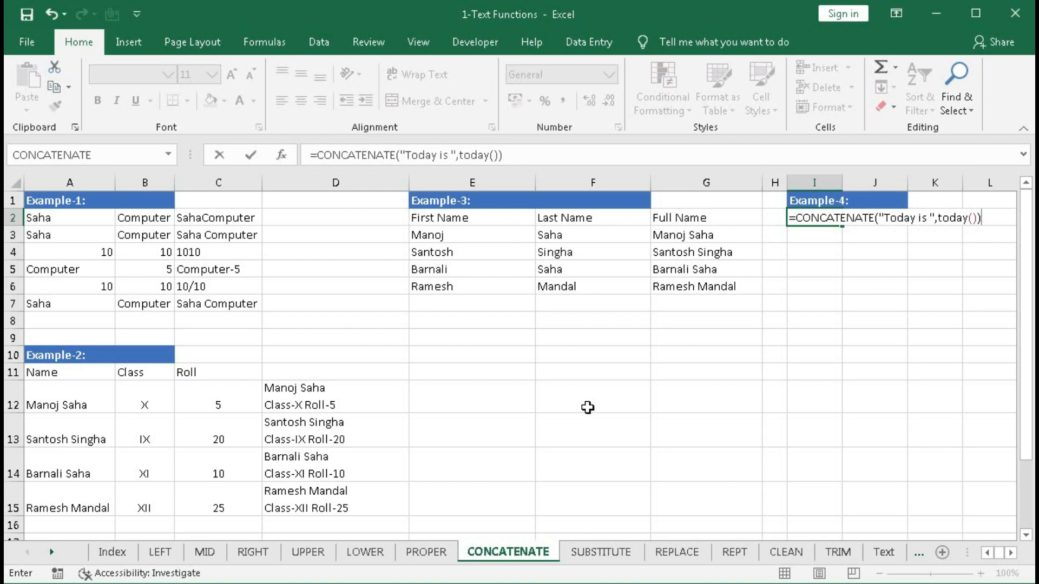
pyautogui.press('Return')
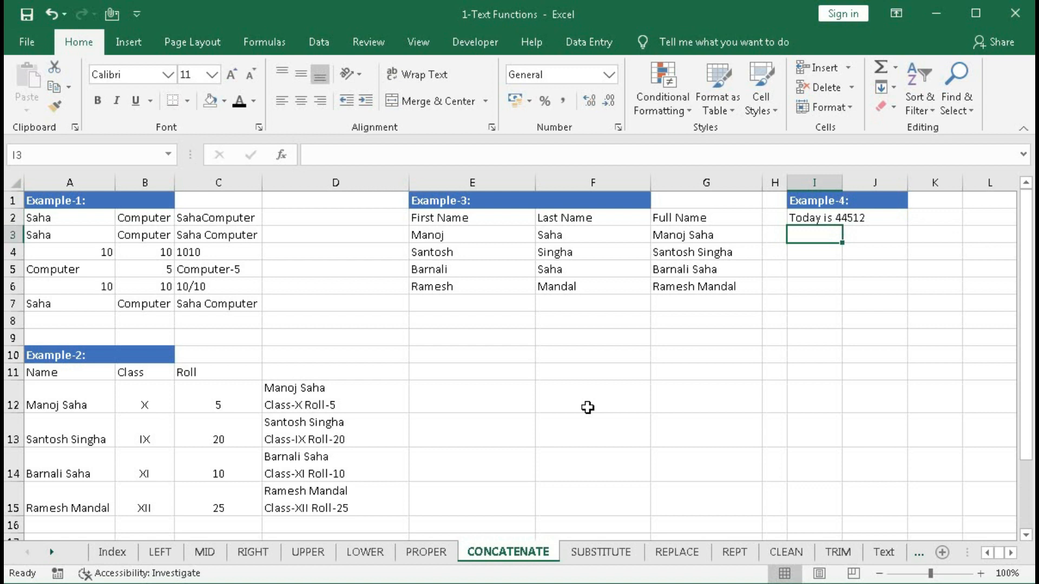
# Step: Wrap TODAY() in the I2 formula in a TEXT function with the format "dd-mmm-yyy" and commit it
pyautogui.doubleClick(816, 222)
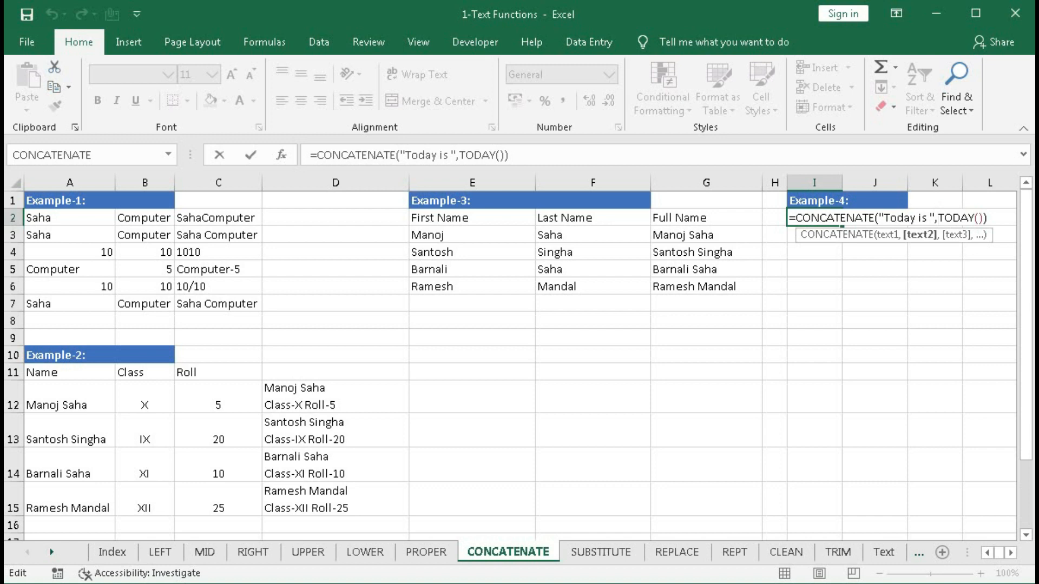
pyautogui.write('TEXT(')
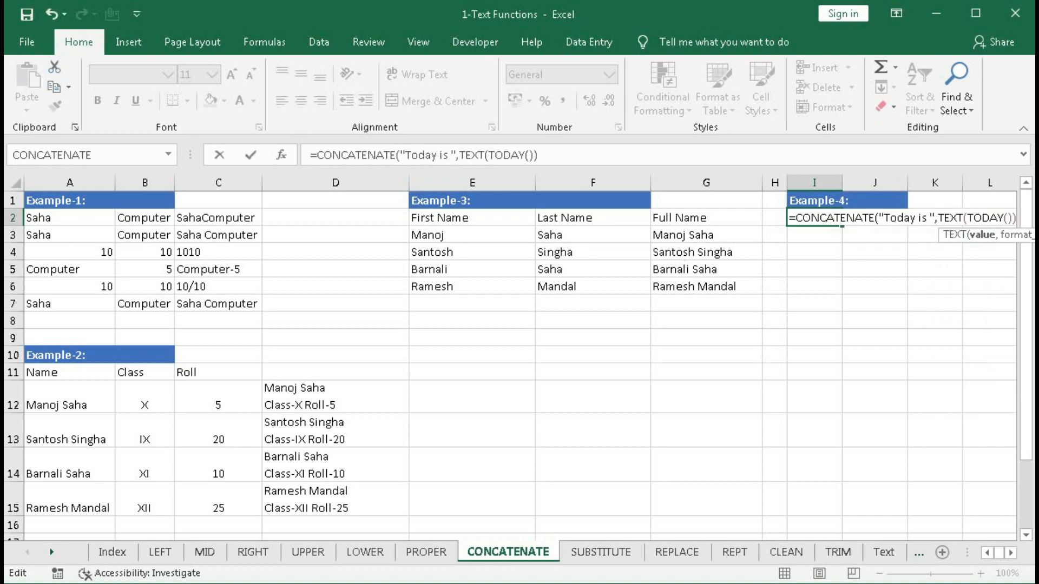
pyautogui.moveTo(968, 219); pyautogui.dragTo(1011, 222)
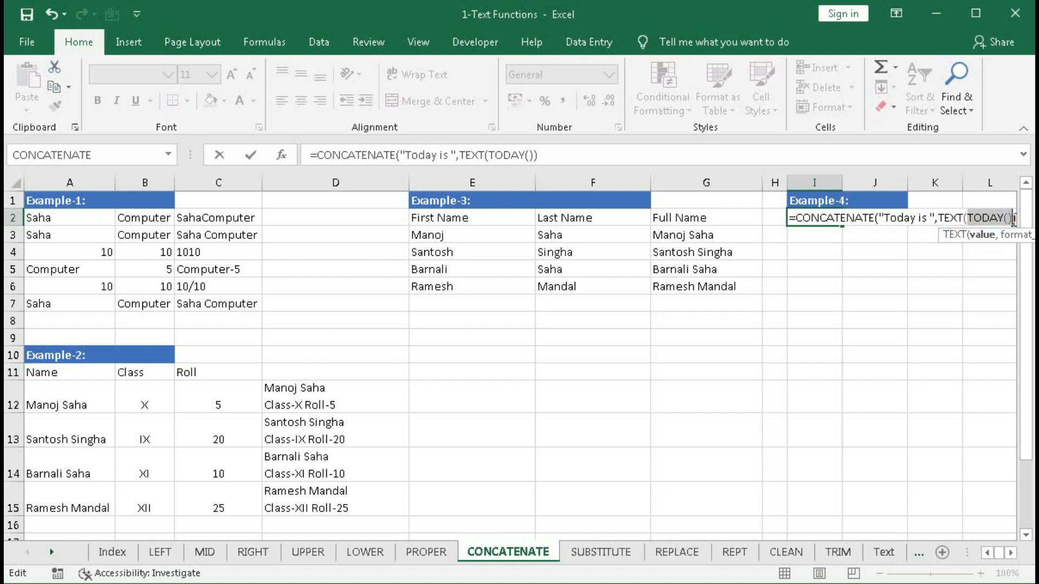
pyautogui.click(1013, 221)
pyautogui.write(',')
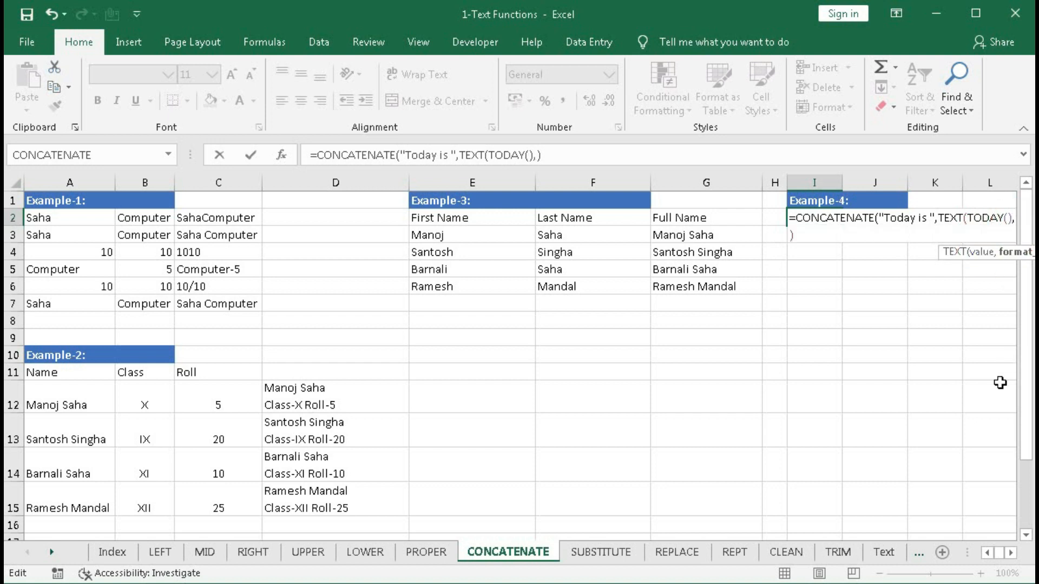
pyautogui.write('"dd-mmm-')
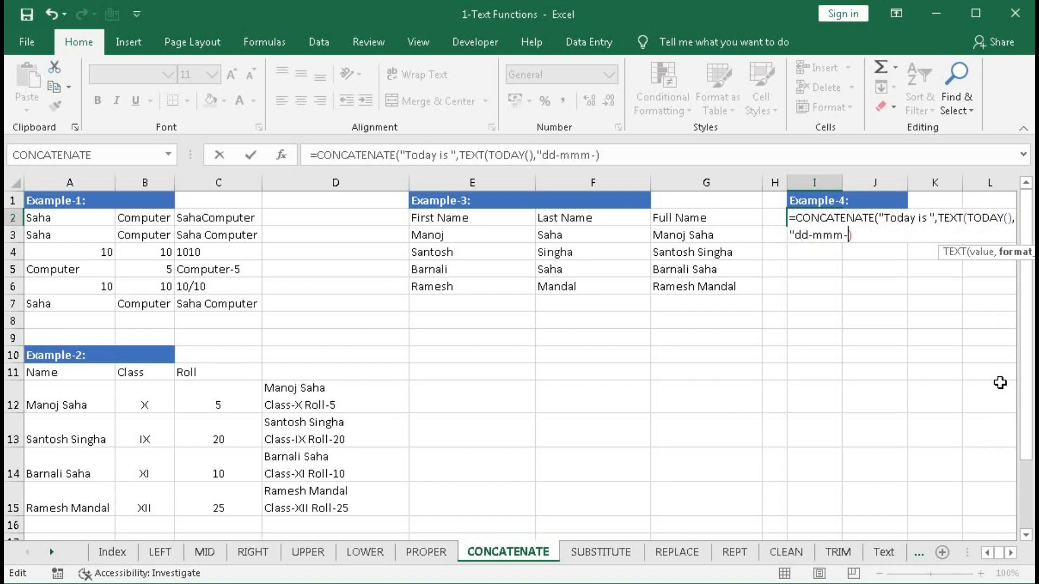
pyautogui.write('yyy")')
pyautogui.press('Return')
pyautogui.press('Return')
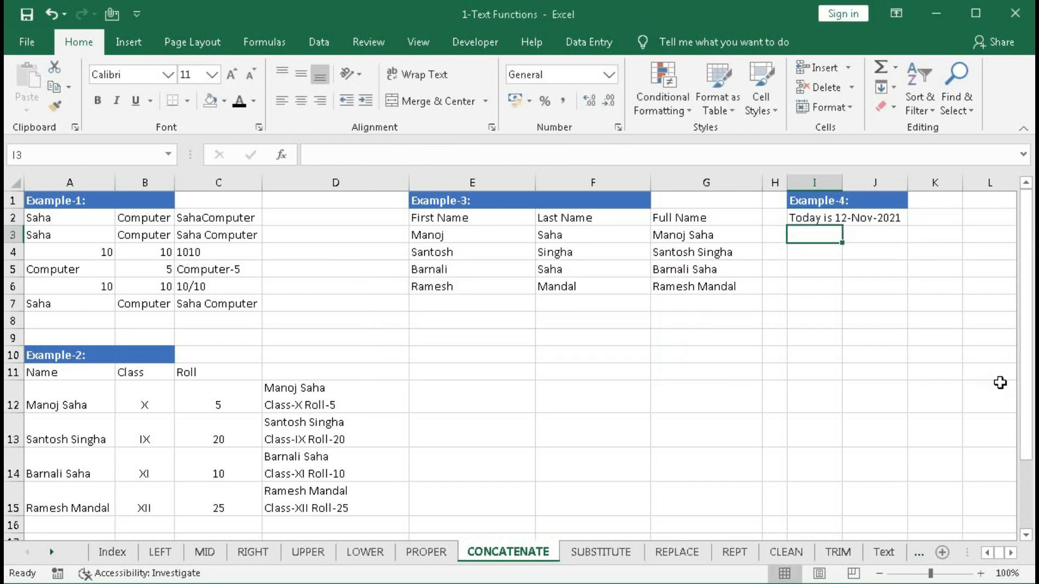